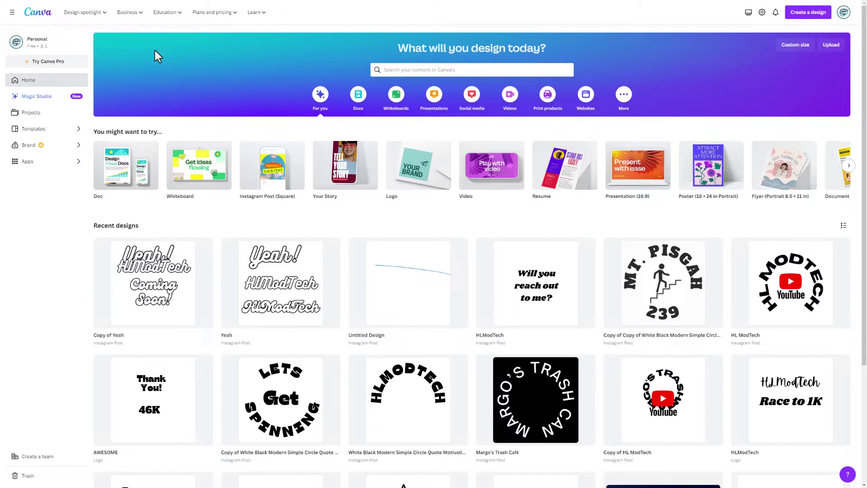
# Create a blank Instagram post and add a text box reading 'Happy' / 'Easter!' on two lines.
pyautogui.click(806, 16)
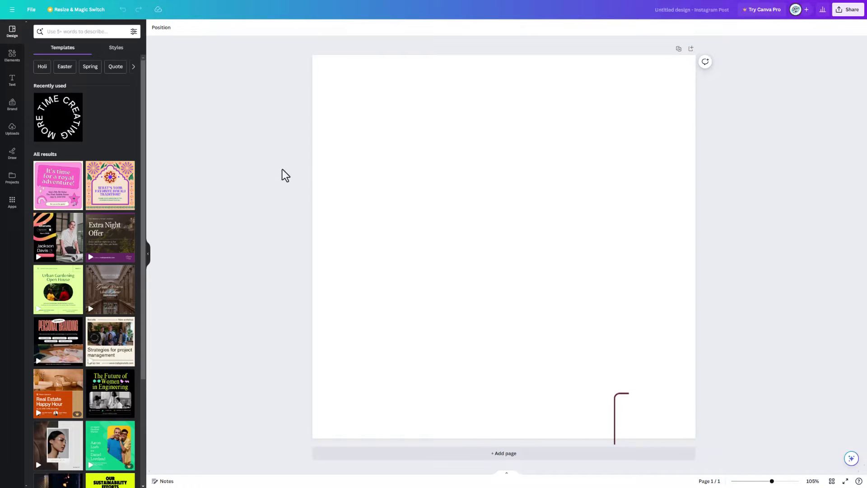
pyautogui.click(11, 82)
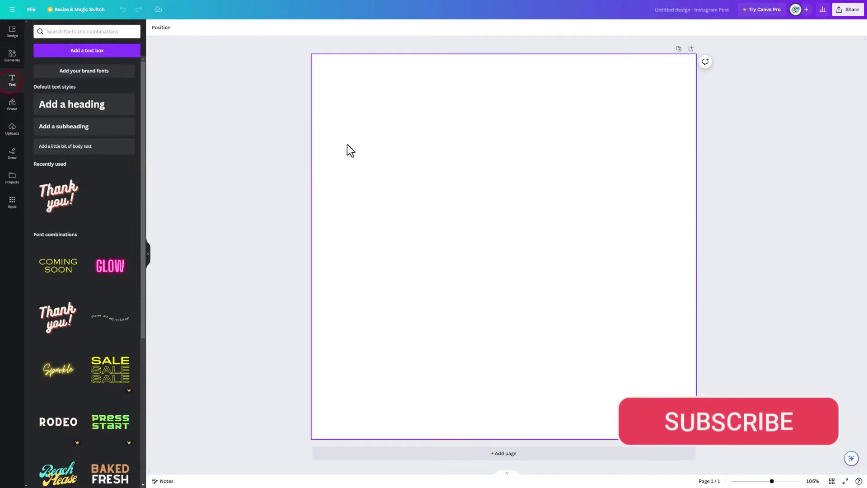
pyautogui.click(86, 52)
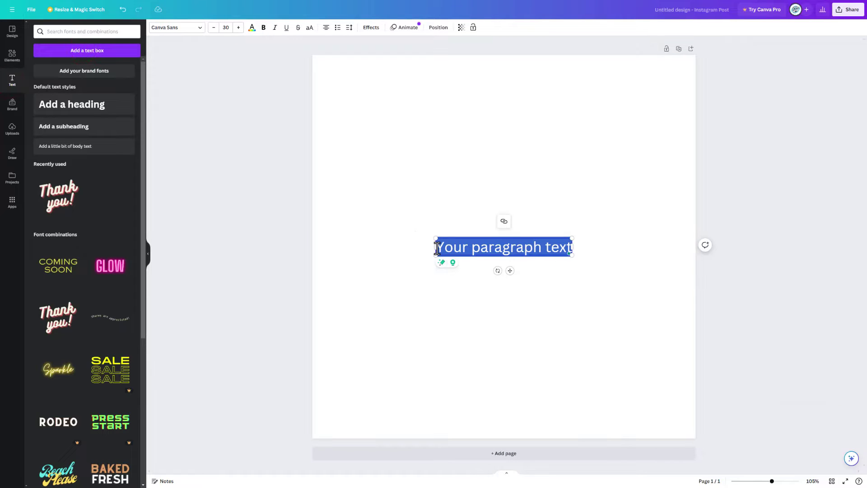
pyautogui.write('Happy')
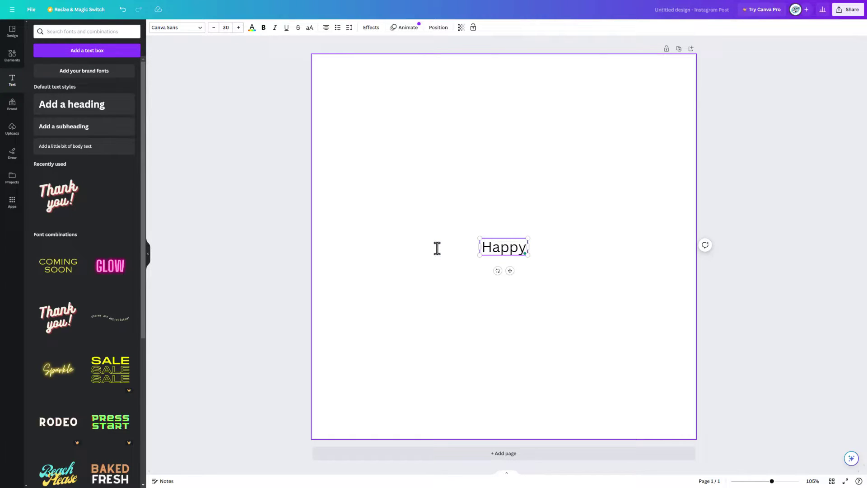
pyautogui.press('Return')
pyautogui.write('Ea')
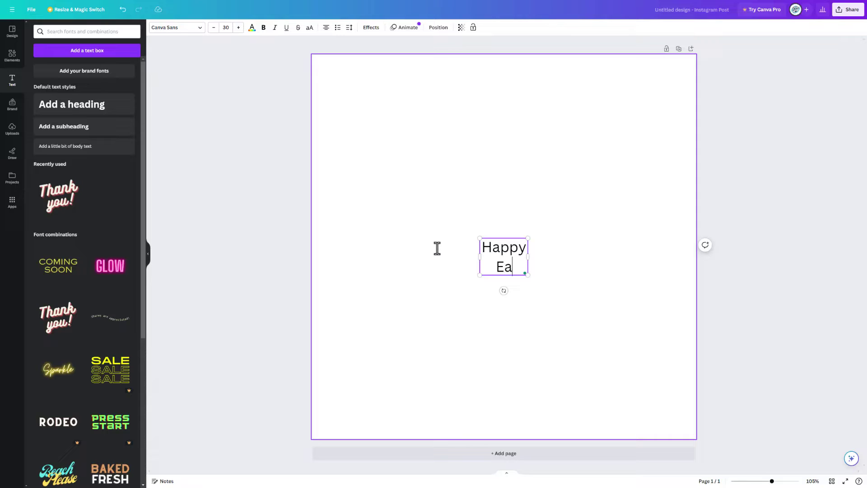
pyautogui.write('ster!')
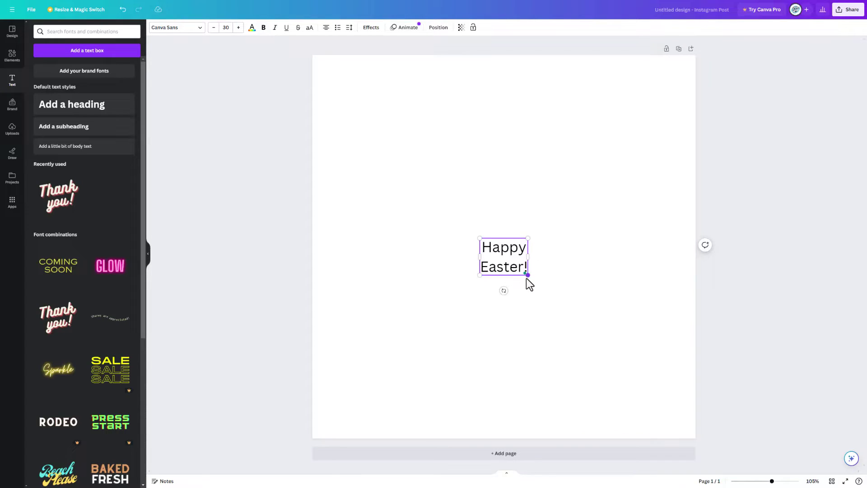
# Enlarge the Happy Easter! text box and move it toward the upper centre of the page.
pyautogui.moveTo(528, 275); pyautogui.dragTo(626, 354)
pyautogui.click(474, 209)
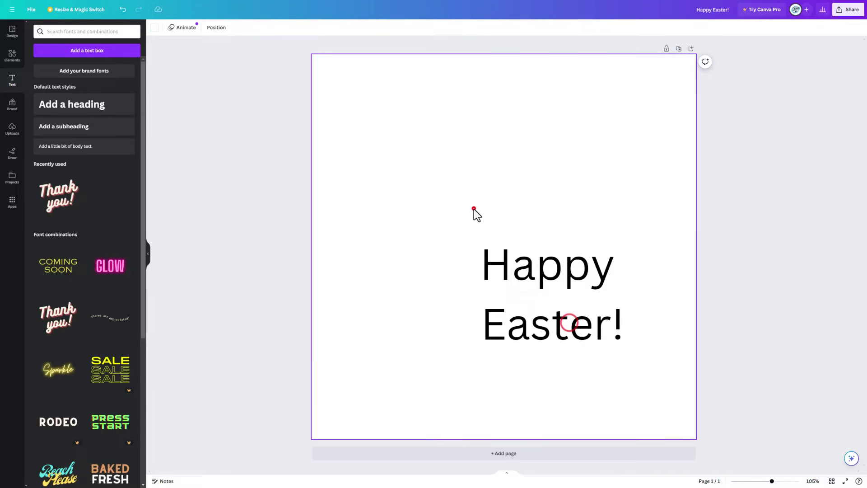
pyautogui.moveTo(478, 242); pyautogui.dragTo(377, 141)
# Enlarge the Happy Easter! text slightly and switch its font to the script font Genty.
pyautogui.moveTo(526, 252); pyautogui.dragTo(568, 284)
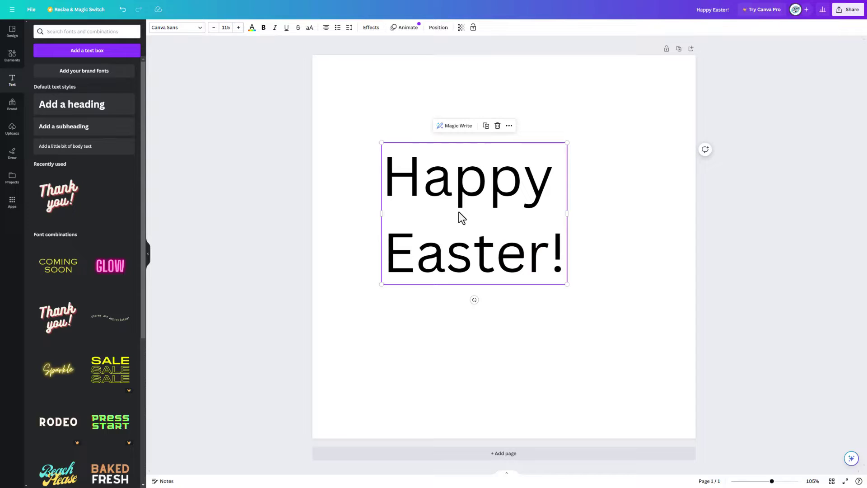
pyautogui.click(200, 27)
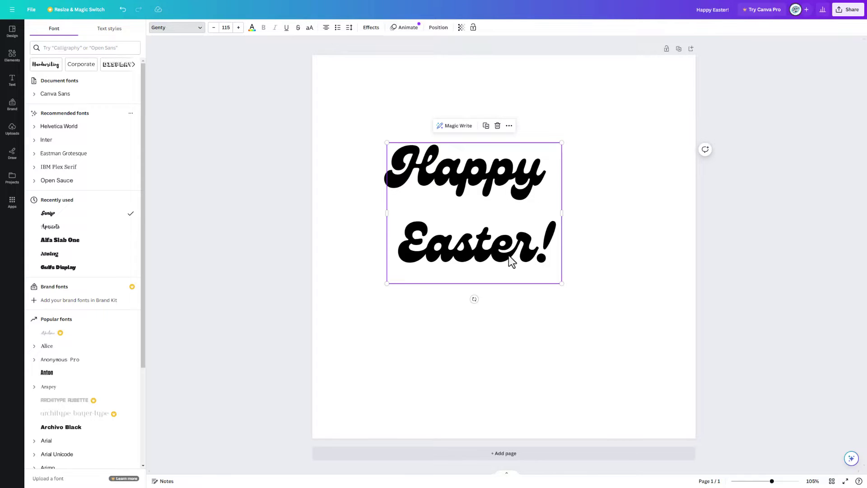
# Reduce the Happy Easter! line spacing from 1.4 to 1.13 and narrow the text box to fit.
pyautogui.press('Escape')
pyautogui.click(445, 178)
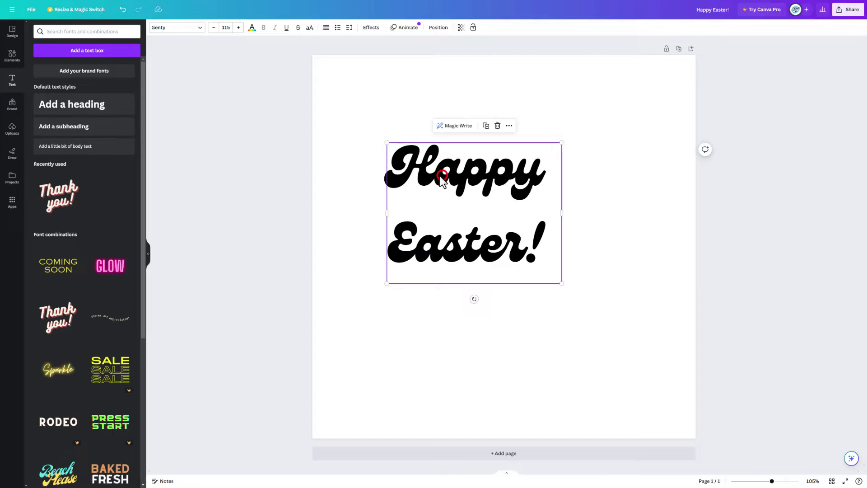
pyautogui.click(349, 28)
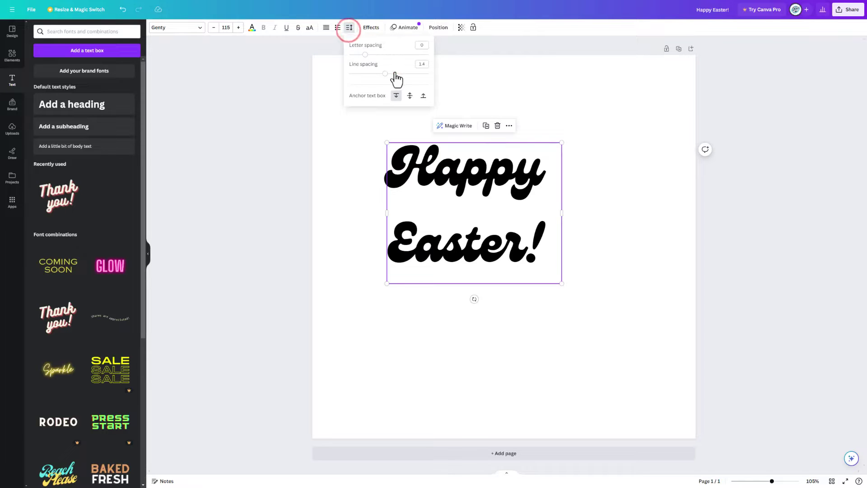
pyautogui.moveTo(384, 75); pyautogui.dragTo(375, 75)
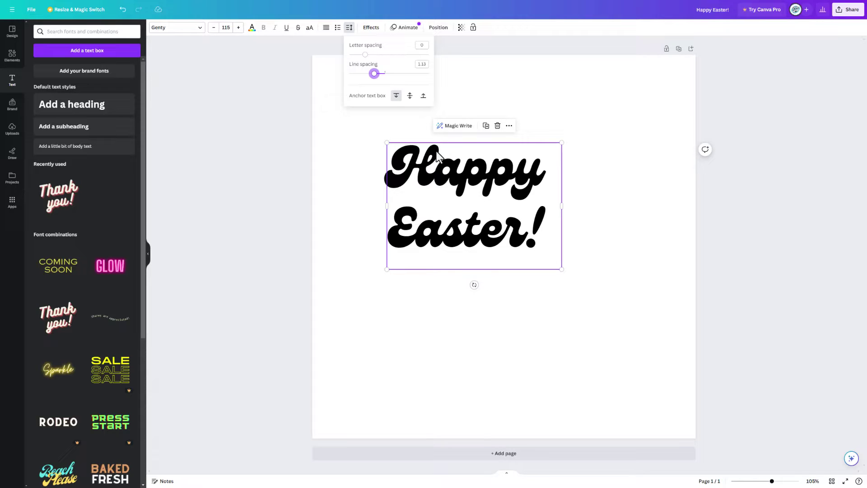
pyautogui.click(551, 183)
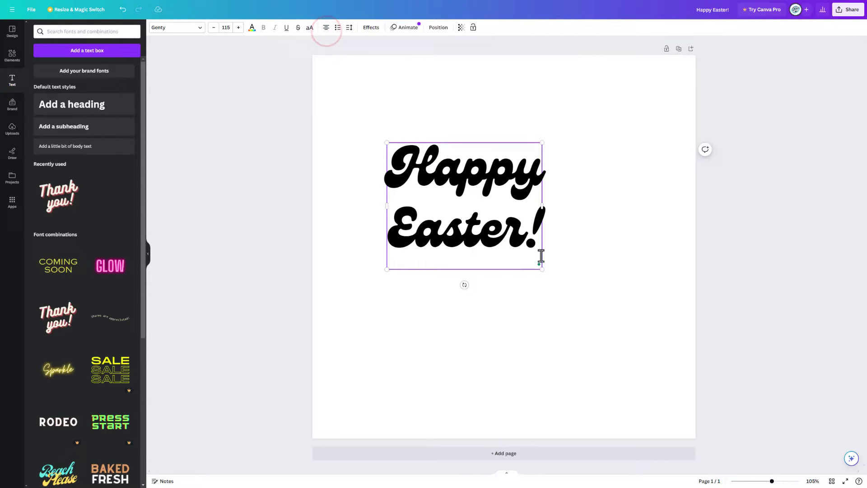
pyautogui.click(678, 254)
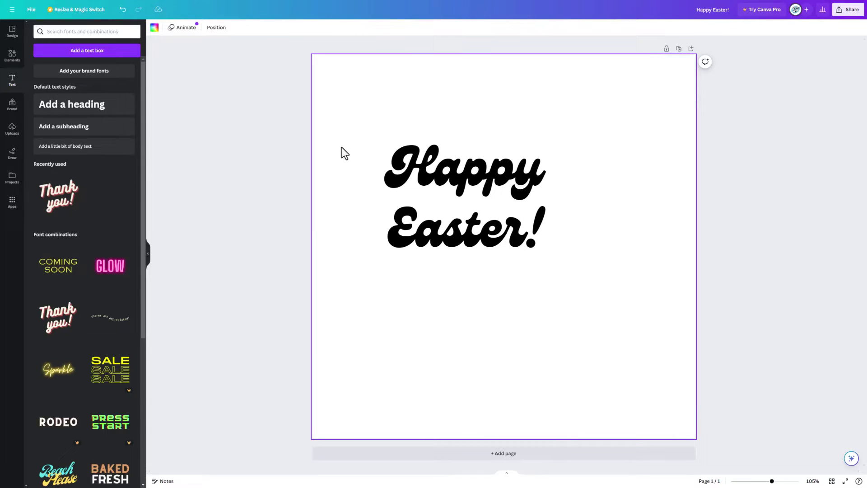
# Capture the Happy Easter! text in Snagit and export it as a JPG to Downloads.
pyautogui.press('Print')
pyautogui.moveTo(379, 139); pyautogui.dragTo(556, 268)
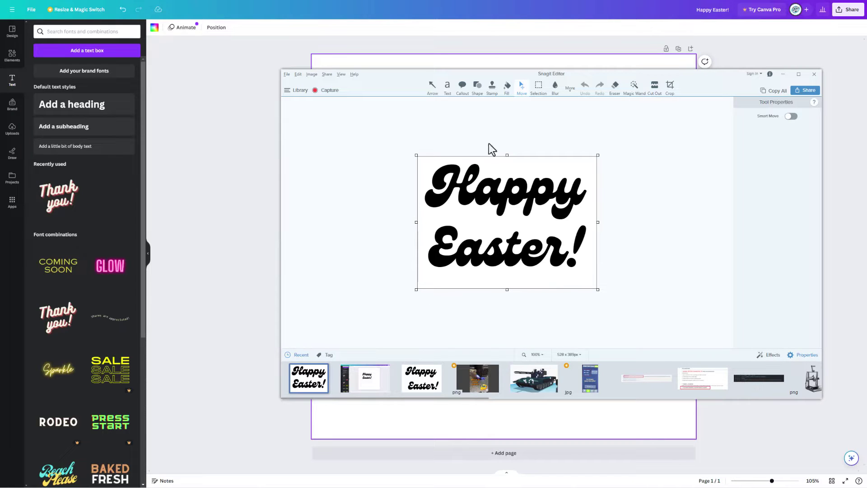
pyautogui.click(287, 74)
pyautogui.click(216, 148)
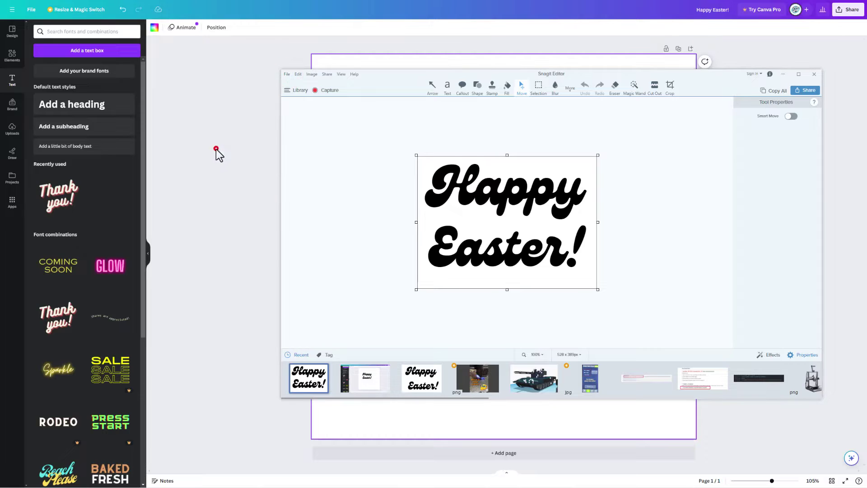
pyautogui.click(585, 310)
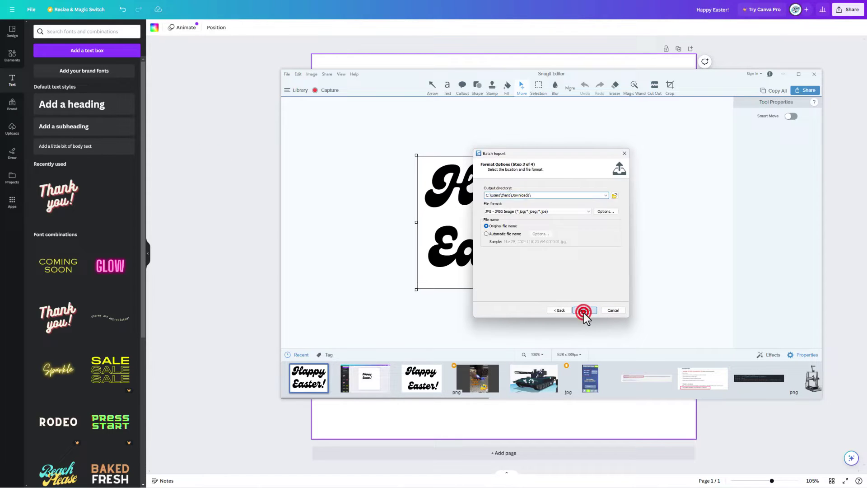
pyautogui.click(584, 310)
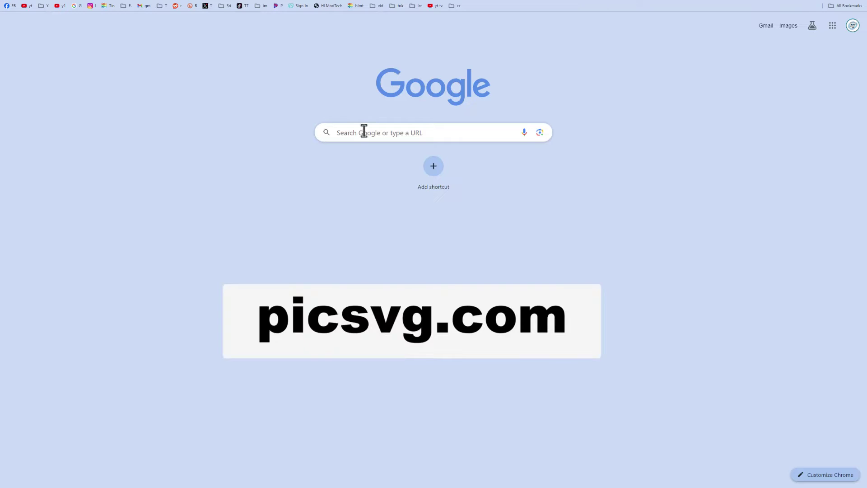
# Search for picsvg, open the converter and upload the captured Happy Easter! image.
pyautogui.click(365, 131)
pyautogui.write('pi')
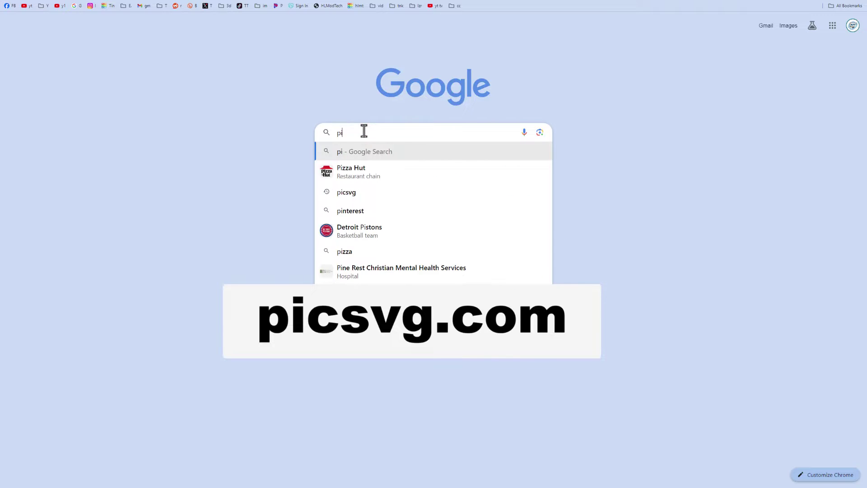
pyautogui.write('csvcg')
pyautogui.press('Return')
pyautogui.click(87, 140)
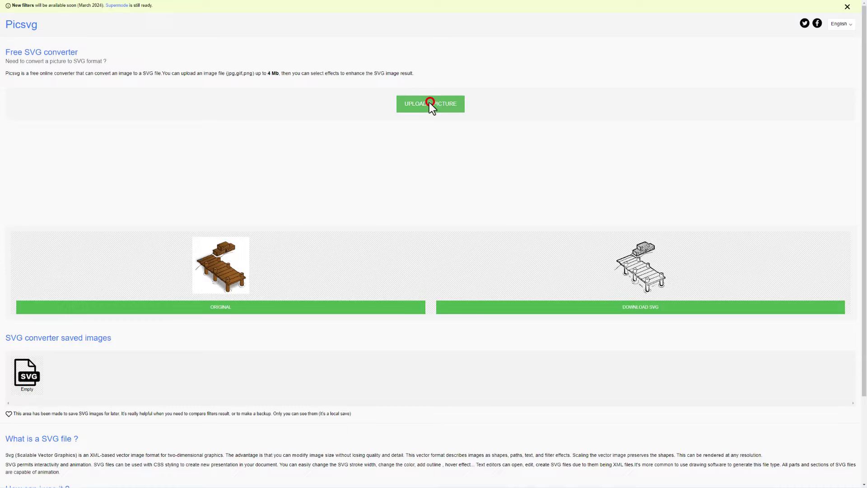
pyautogui.click(430, 102)
pyautogui.doubleClick(78, 69)
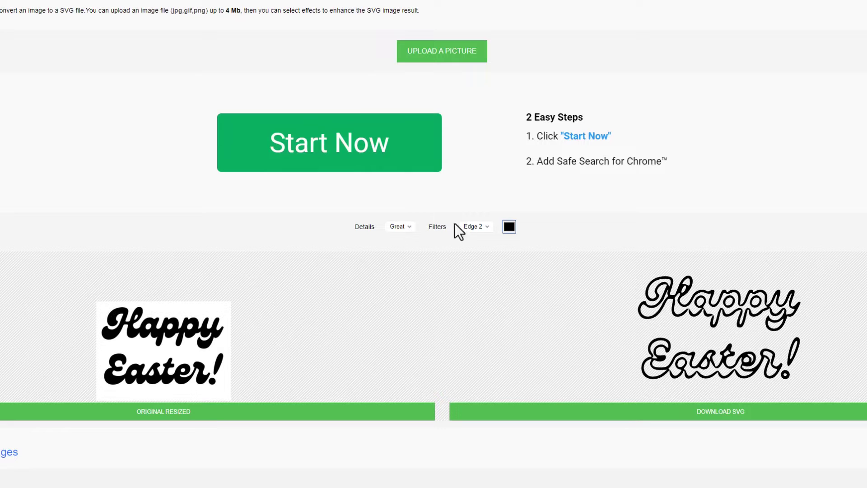
# Try the Edge 1, Internal 1 and Internal 2 filters, settling on Internal 3.
pyautogui.click(470, 226)
pyautogui.click(471, 240)
pyautogui.click(473, 227)
pyautogui.click(474, 286)
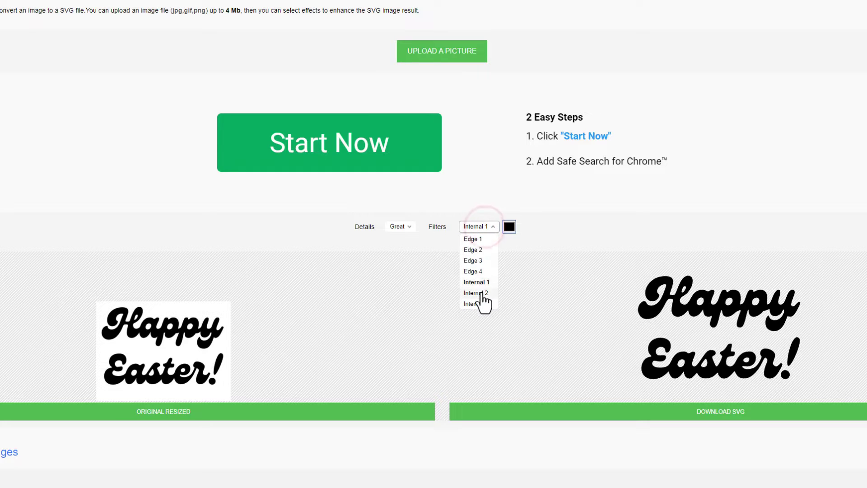
pyautogui.click(482, 292)
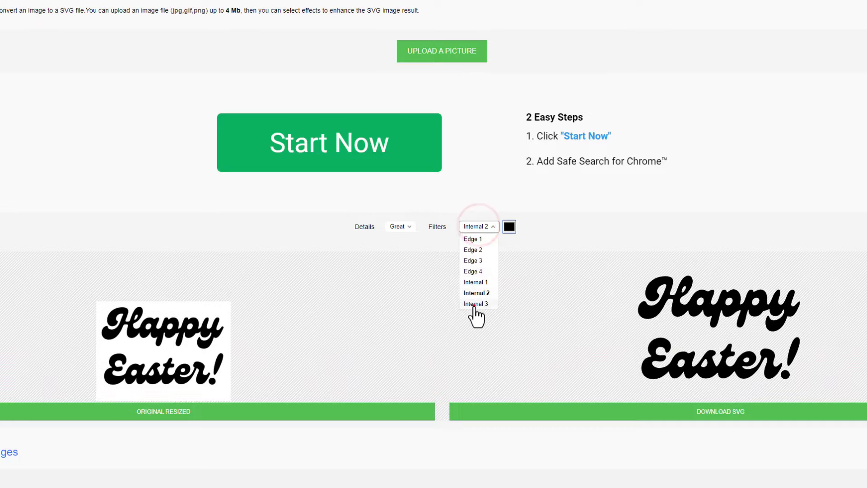
pyautogui.click(475, 305)
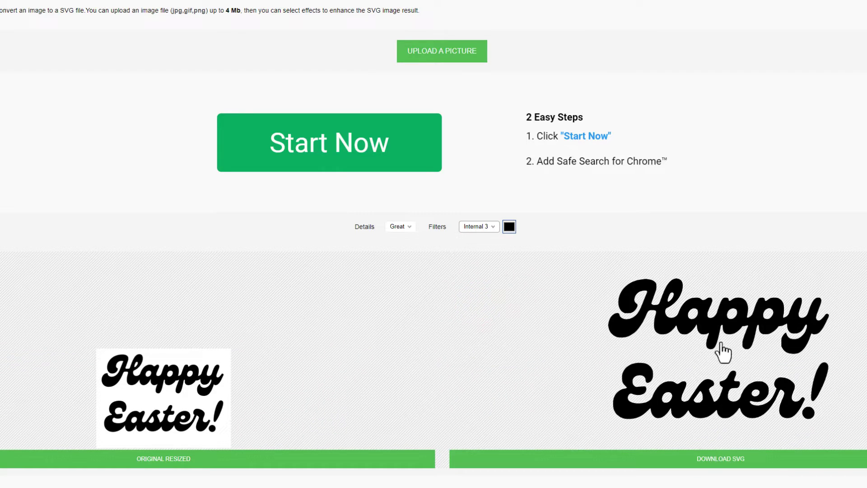
# Download the converted SVG and save it as easter1.svg.
pyautogui.click(726, 459)
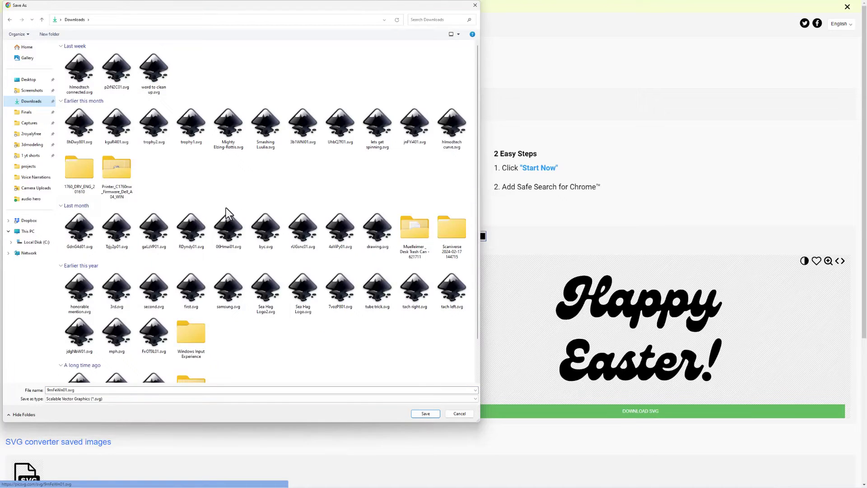
pyautogui.doubleClick(65, 390)
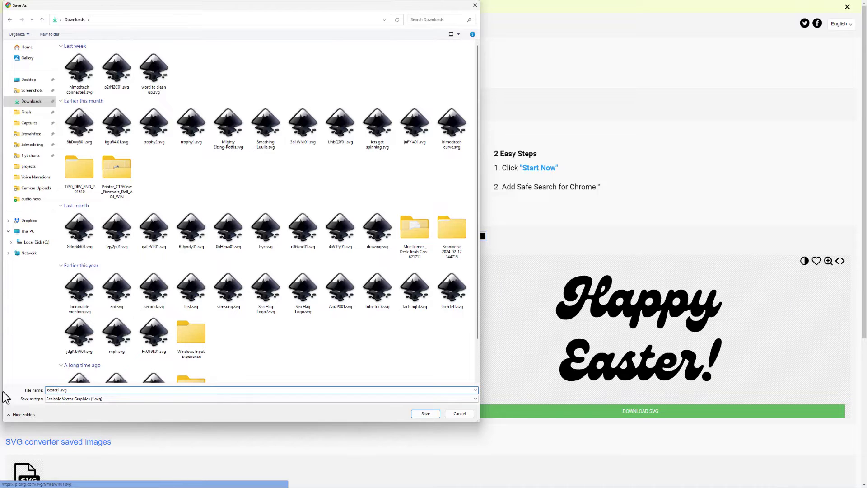
pyautogui.press('Return')
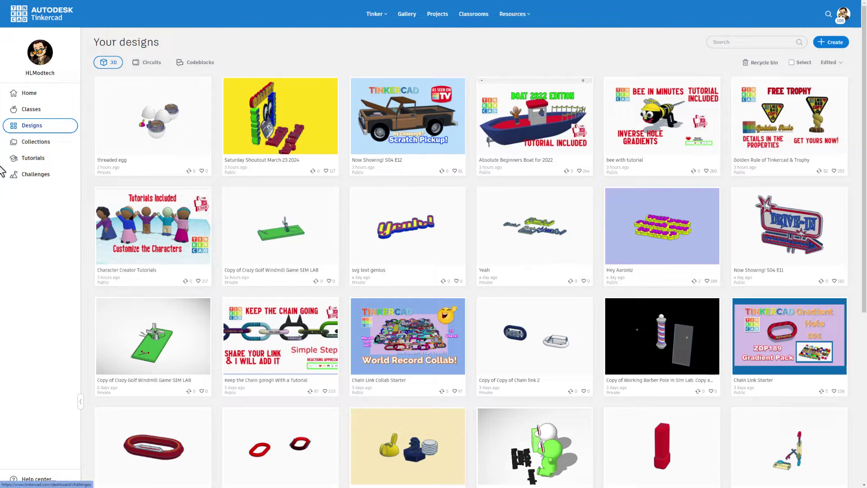
# Create a new blank 3D design from the Tinkercad dashboard and name it 'easter'.
pyautogui.click(24, 93)
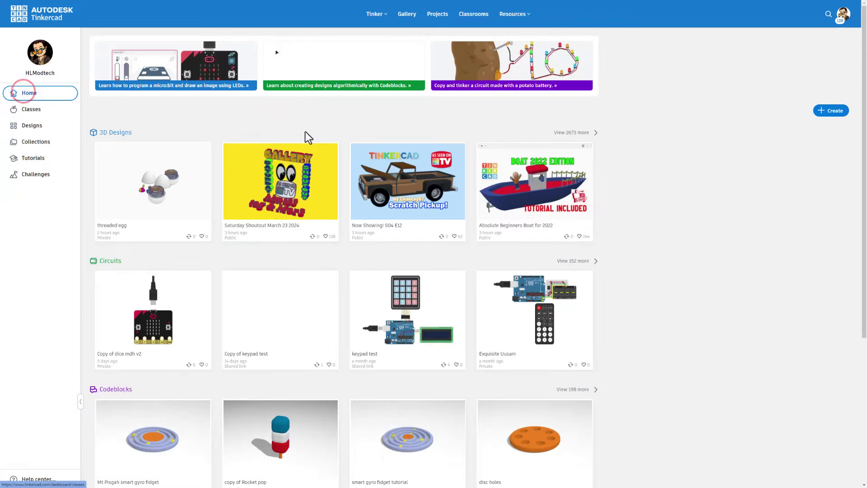
pyautogui.click(825, 110)
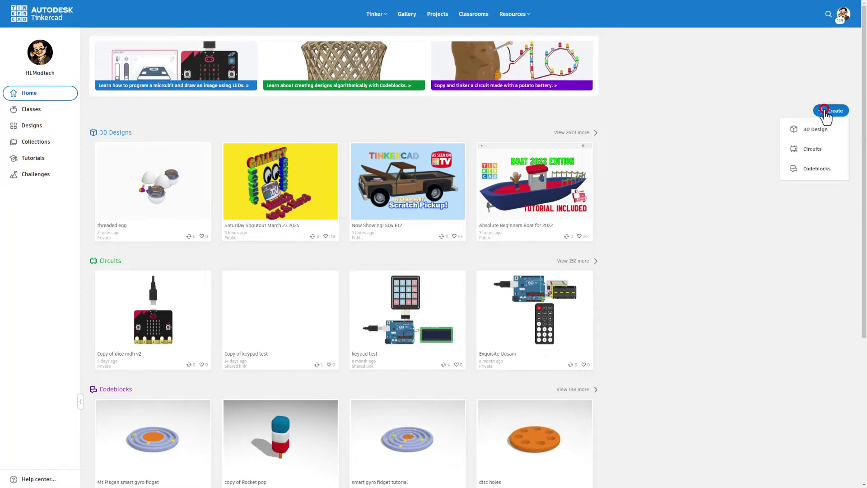
pyautogui.click(809, 133)
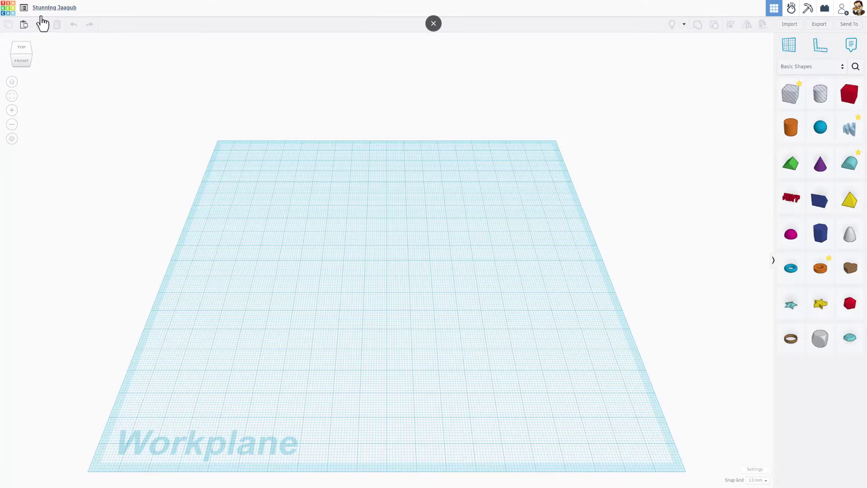
pyautogui.click(41, 8)
pyautogui.write('easter')
pyautogui.click(424, 276)
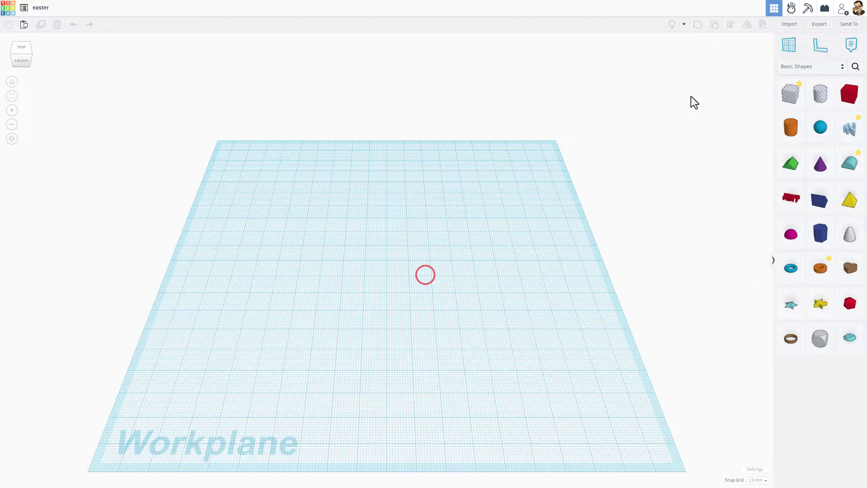
# Import easter1.svg centred on the artwork at a width of 80, giving an 80 × 50.92 shape.
pyautogui.click(787, 24)
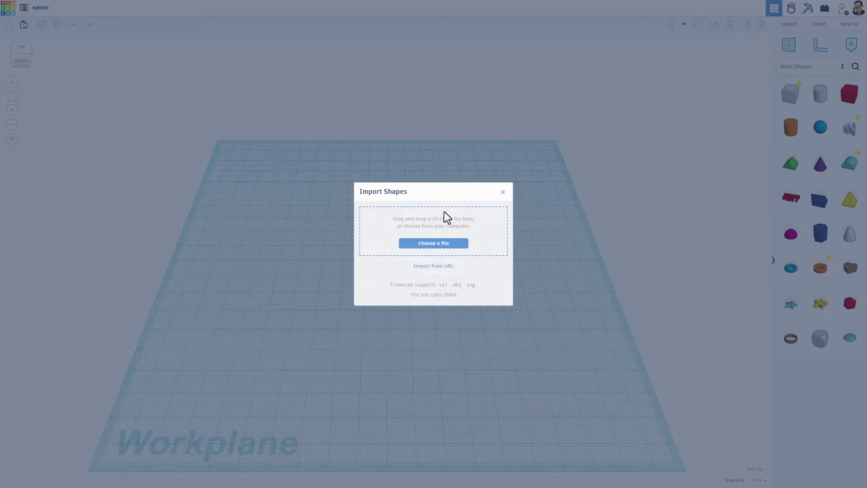
pyautogui.click(430, 246)
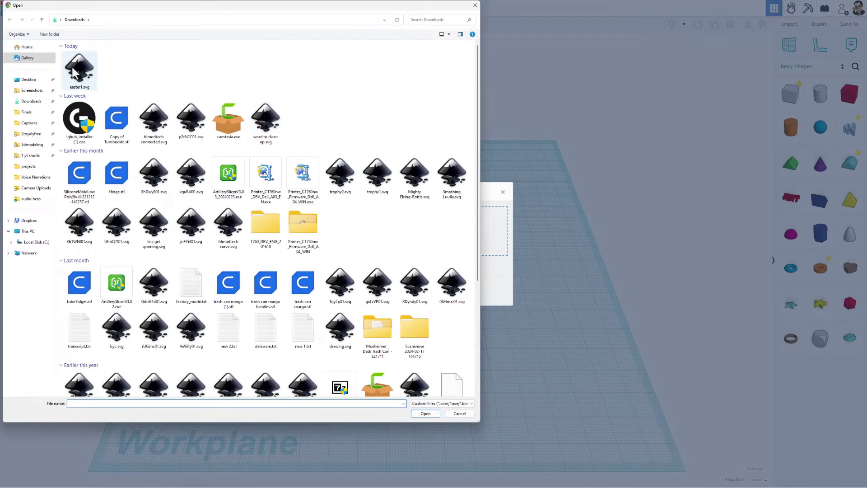
pyautogui.doubleClick(76, 70)
pyautogui.click(398, 239)
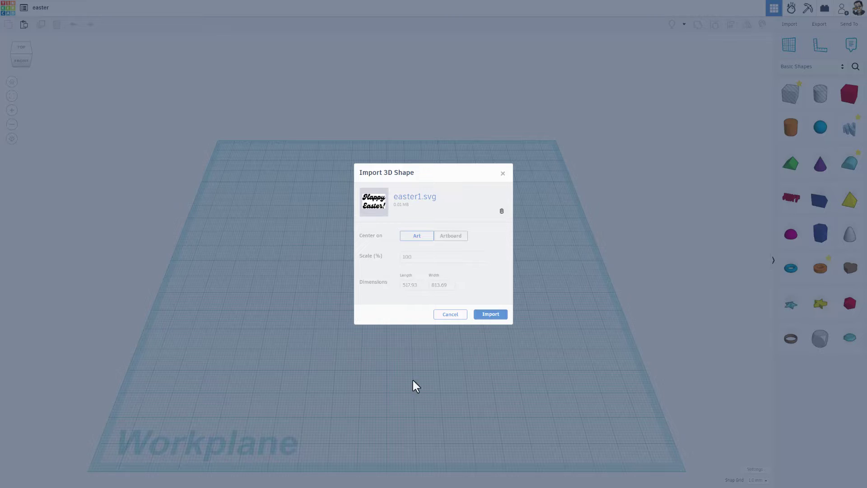
pyautogui.click(451, 287)
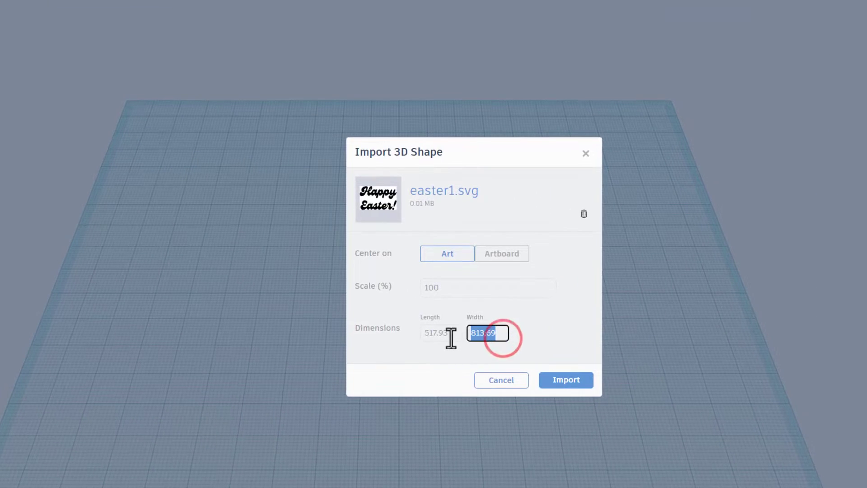
pyautogui.write('80')
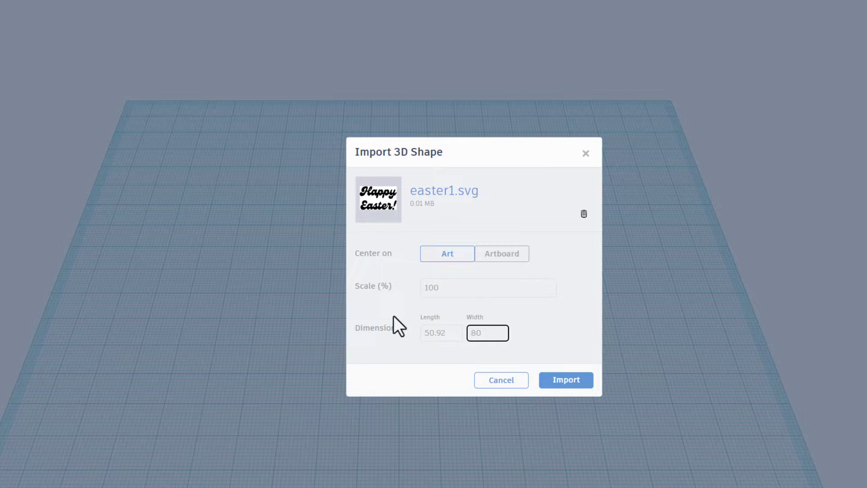
pyautogui.click(573, 382)
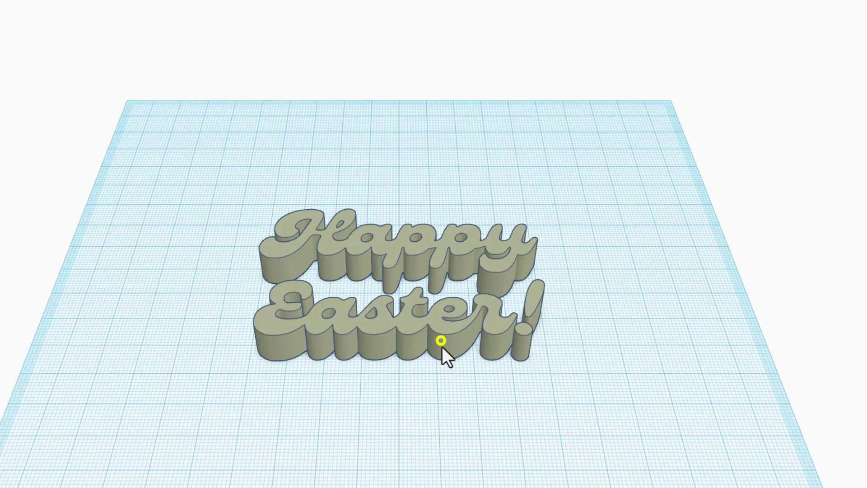
# Set the Happy Easter! lettering height to 2 and recolour it soft mauve (184, 153, 180).
pyautogui.moveTo(441, 346); pyautogui.dragTo(444, 358, button='right')
pyautogui.click(411, 337)
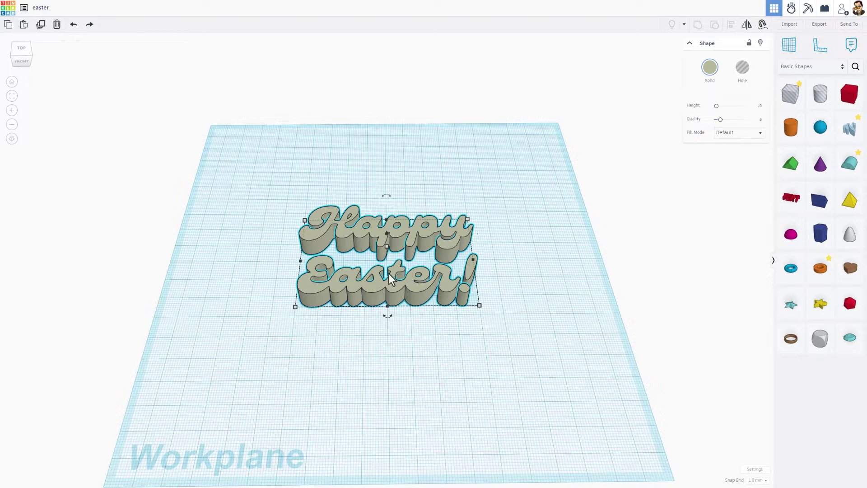
pyautogui.moveTo(385, 251)
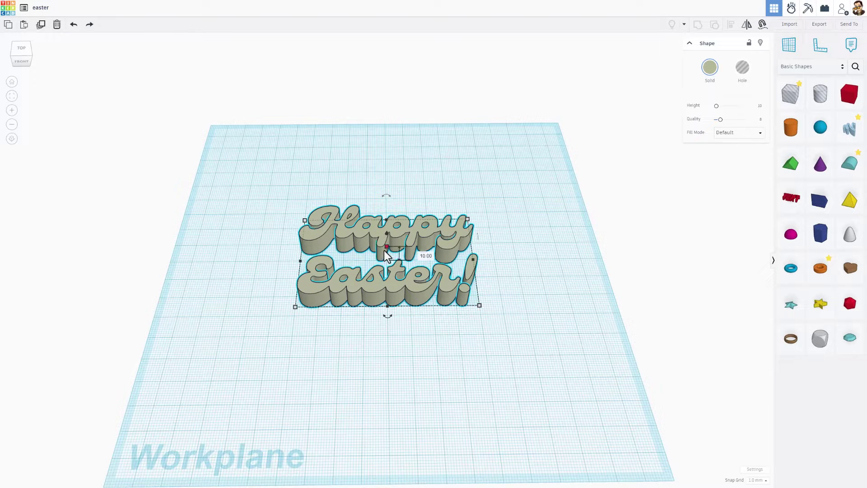
pyautogui.click(423, 256)
pyautogui.write('2')
pyautogui.press('Return')
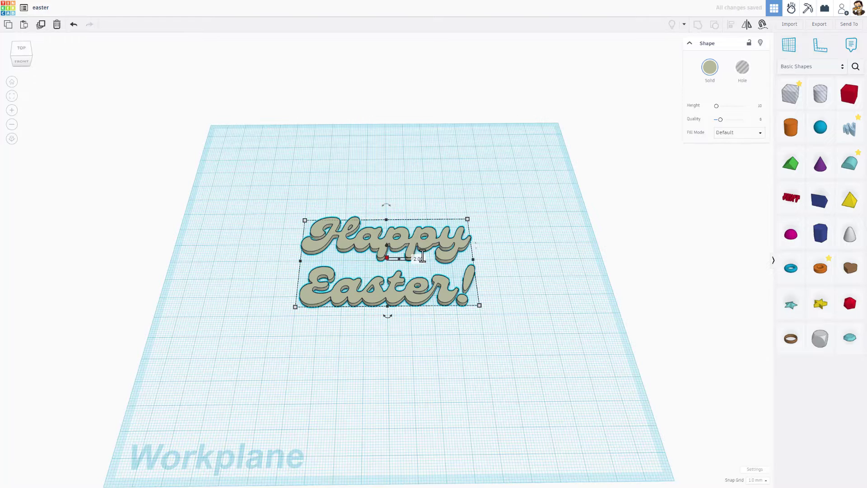
pyautogui.click(708, 73)
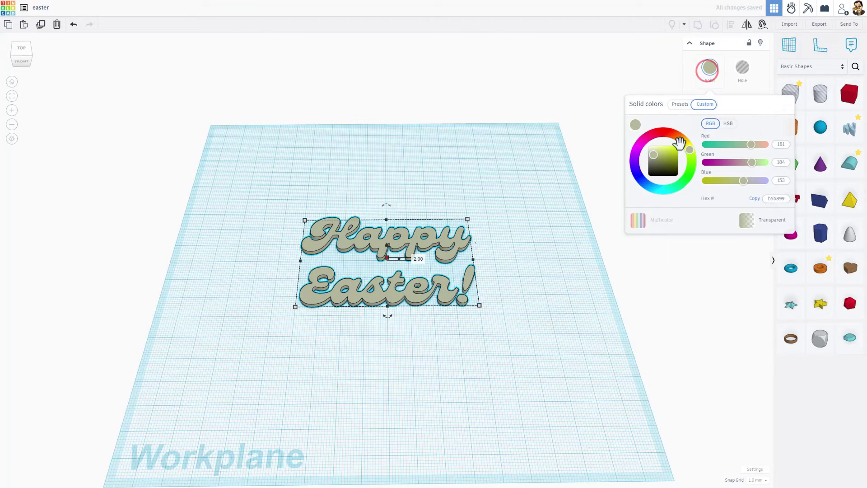
pyautogui.click(640, 144)
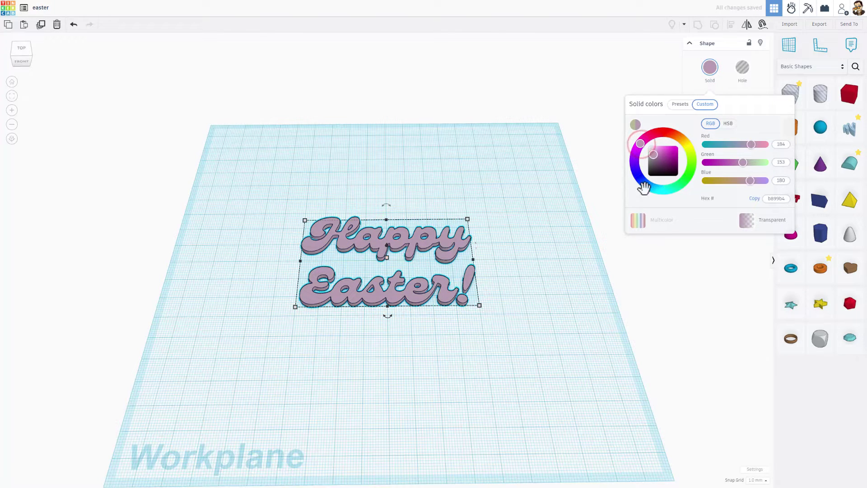
# Darken the lettering's pink and duplicate it, keeping the copy on top of the original.
pyautogui.moveTo(656, 156); pyautogui.dragTo(654, 156)
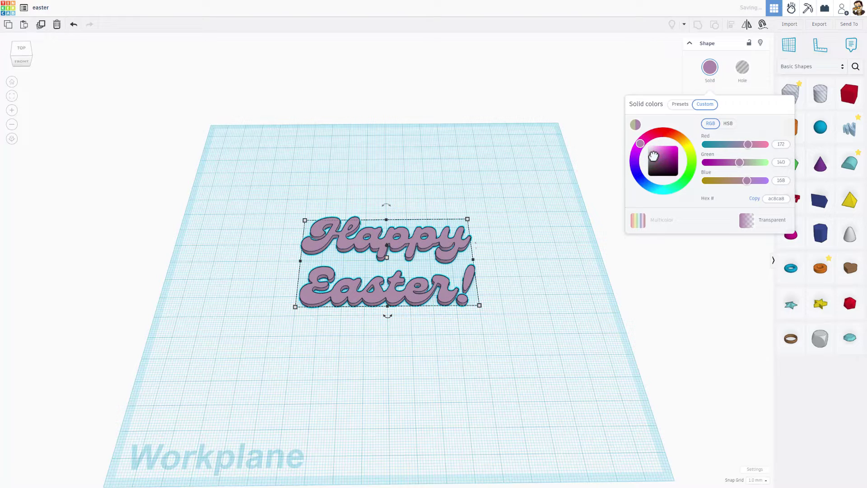
pyautogui.click(511, 229)
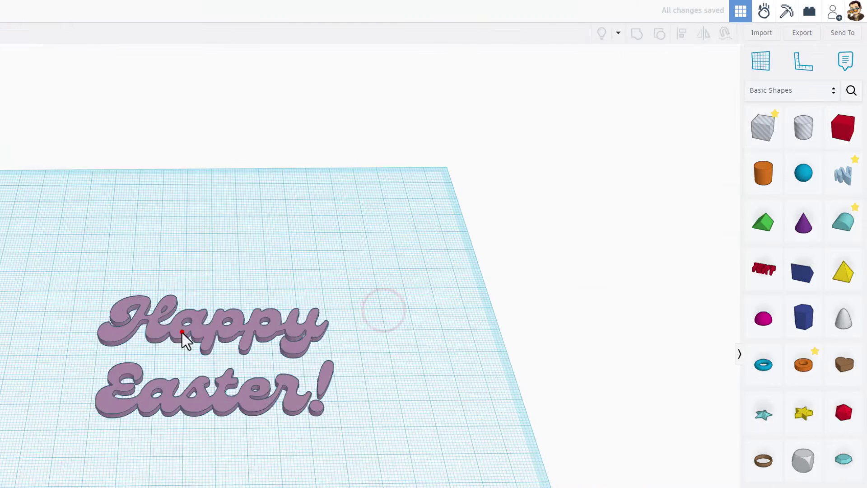
pyautogui.click(365, 242)
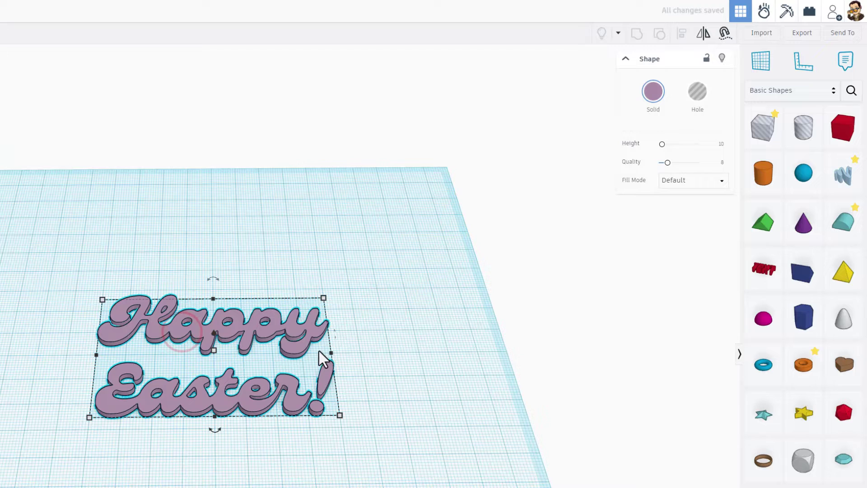
pyautogui.click(300, 344)
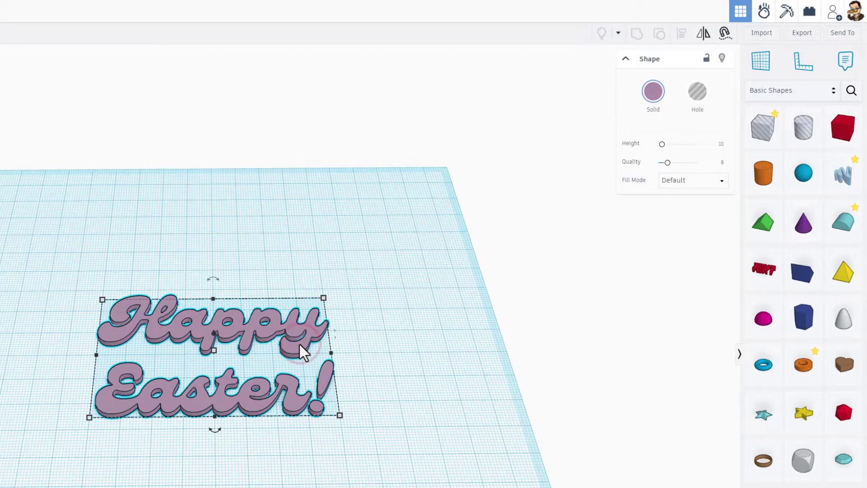
pyautogui.hotkey('ctrl', 'd')
pyautogui.click(297, 347)
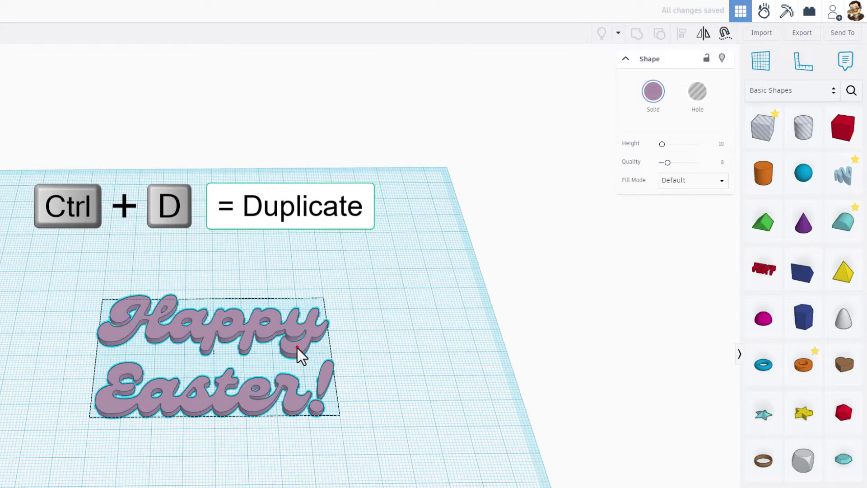
pyautogui.moveTo(297, 348); pyautogui.dragTo(441, 346)
pyautogui.hotkey('ctrl', 'z')
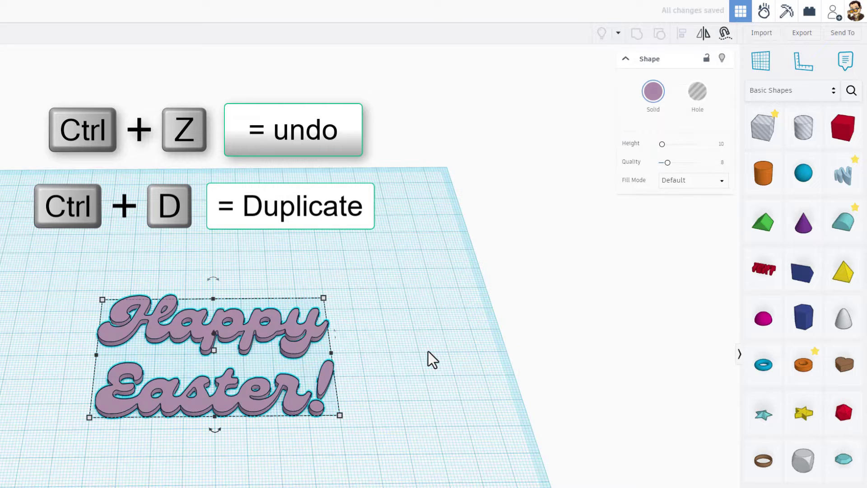
# Make the copy an Outer Line outline with Round corners, quality 24 and bright magenta ff00df.
pyautogui.click(684, 181)
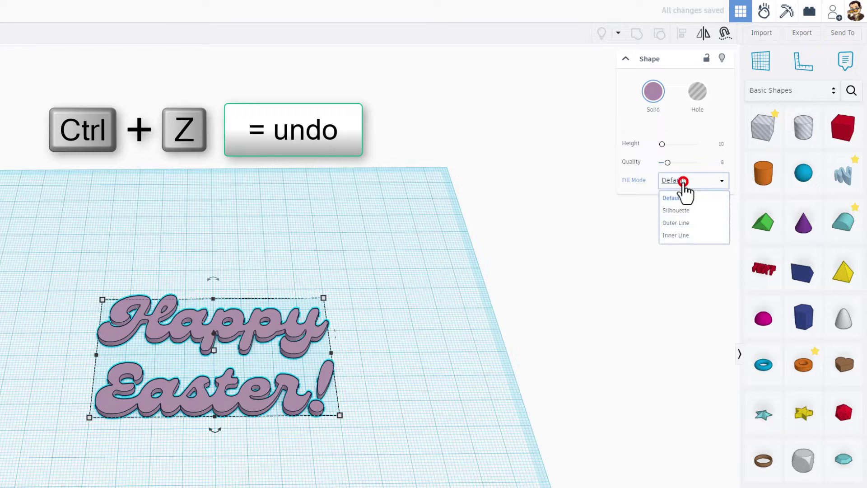
pyautogui.click(676, 223)
pyautogui.click(723, 218)
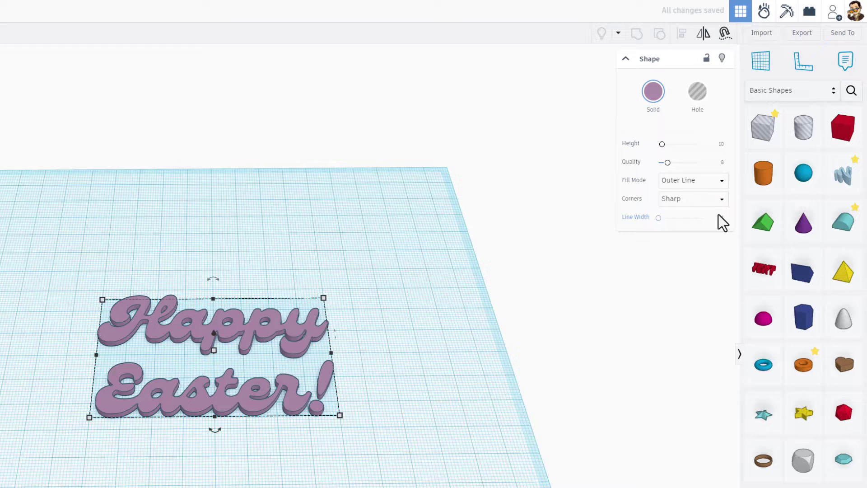
pyautogui.click(719, 199)
pyautogui.click(691, 215)
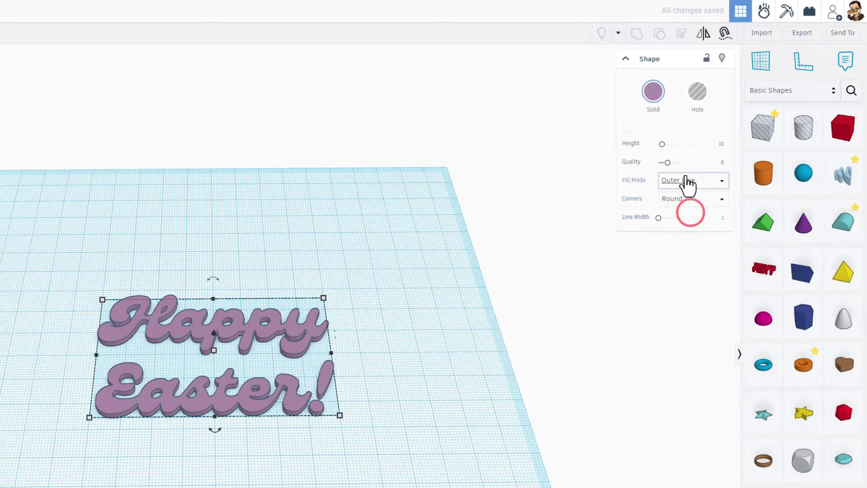
pyautogui.moveTo(668, 163); pyautogui.dragTo(723, 170)
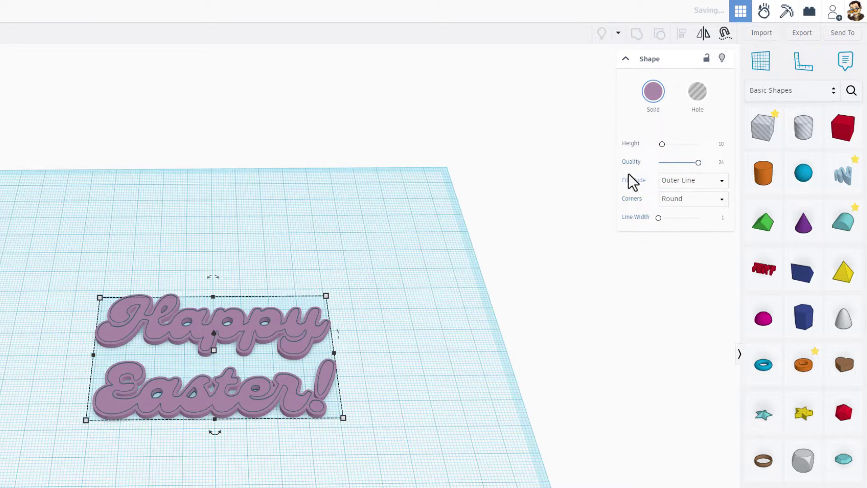
pyautogui.click(653, 91)
pyautogui.moveTo(580, 228); pyautogui.dragTo(649, 188)
pyautogui.click(401, 244)
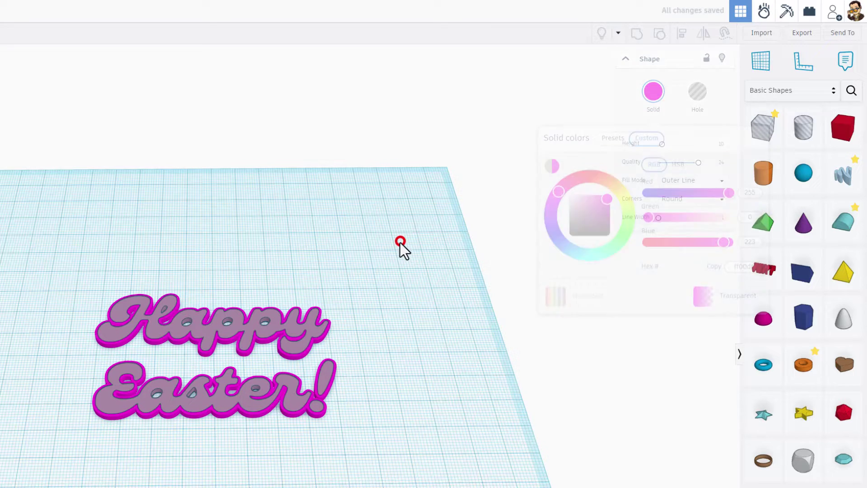
pyautogui.moveTo(381, 287); pyautogui.dragTo(386, 316, button='right')
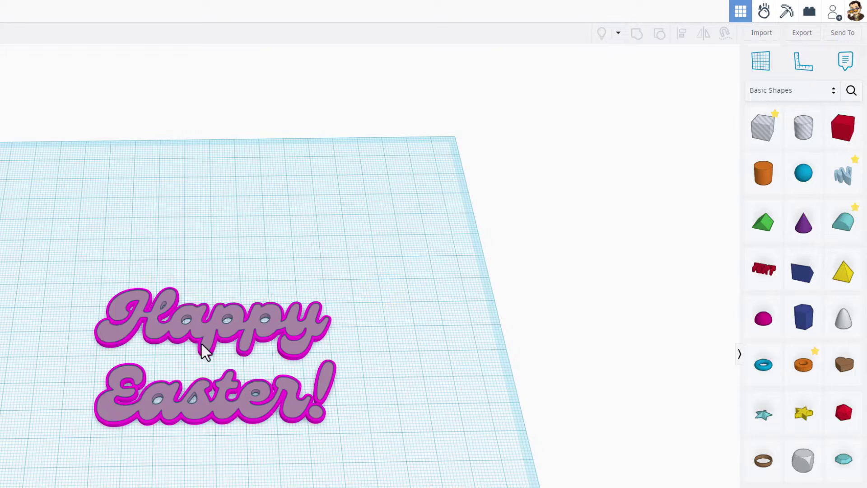
pyautogui.moveTo(118, 351); pyautogui.dragTo(186, 316, button='right')
pyautogui.scroll(2, 178, 359)
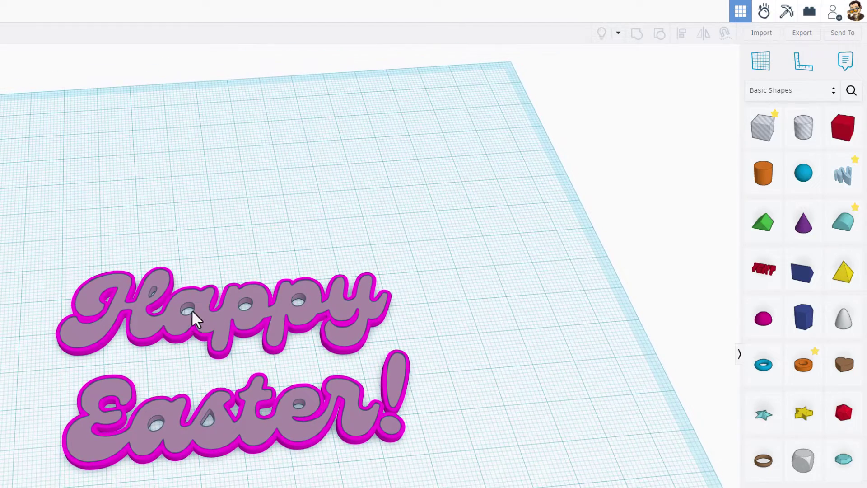
# Recolour the inner Happy Easter layer blue (3c54ff) and set its Fill Mode to Silhouette.
pyautogui.click(380, 303)
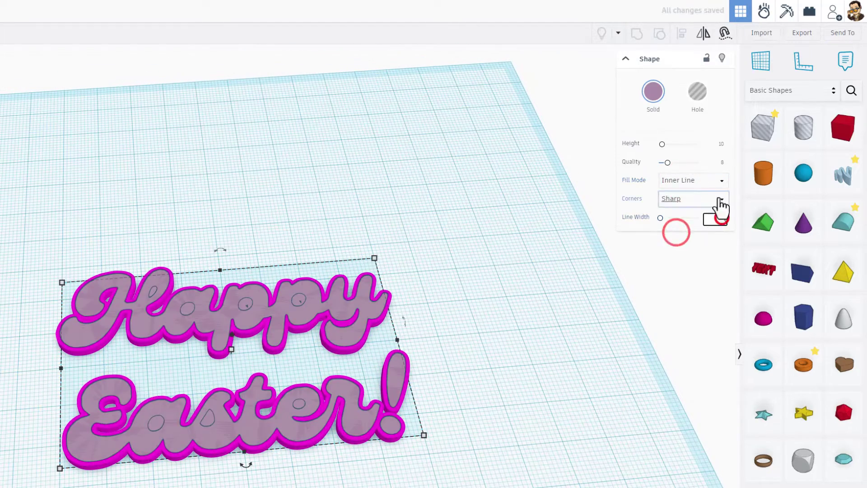
pyautogui.click(652, 92)
pyautogui.click(601, 203)
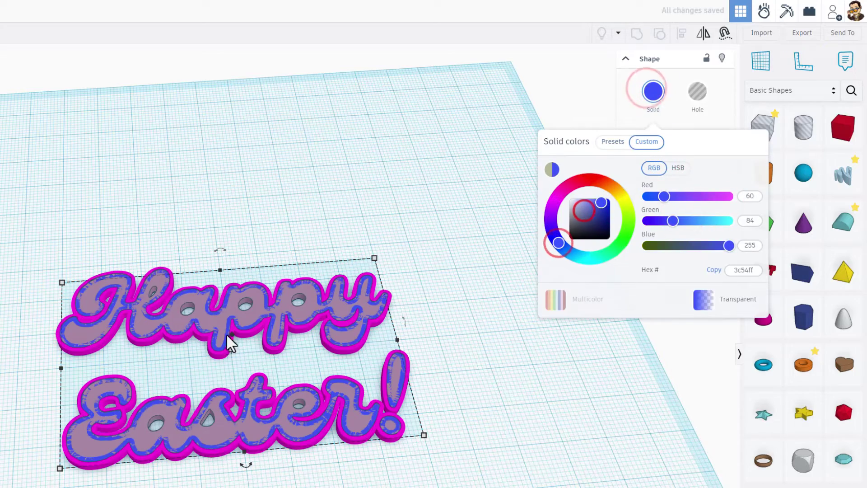
pyautogui.click(283, 353)
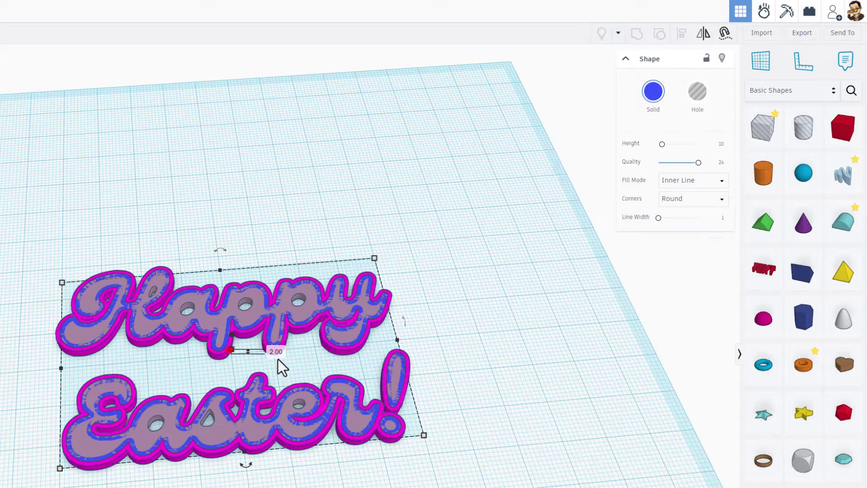
pyautogui.scroll(3, 307, 273)
pyautogui.moveTo(324, 274); pyautogui.dragTo(238, 358, button='right')
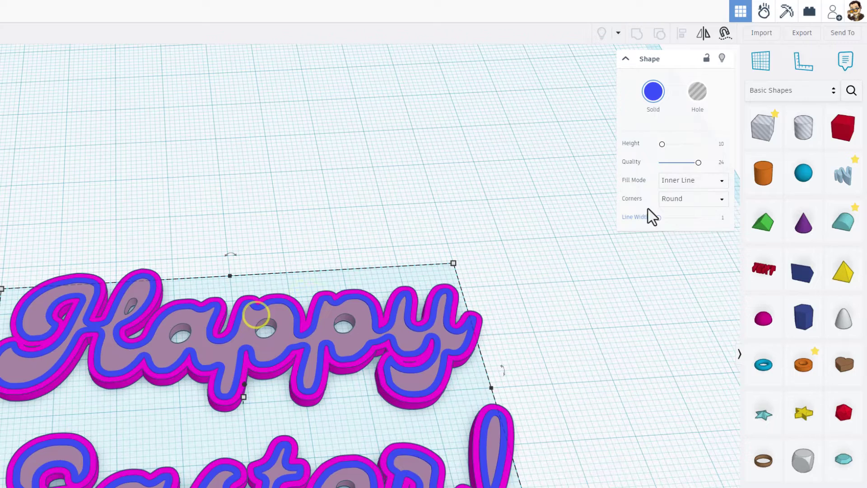
pyautogui.click(694, 178)
pyautogui.click(680, 211)
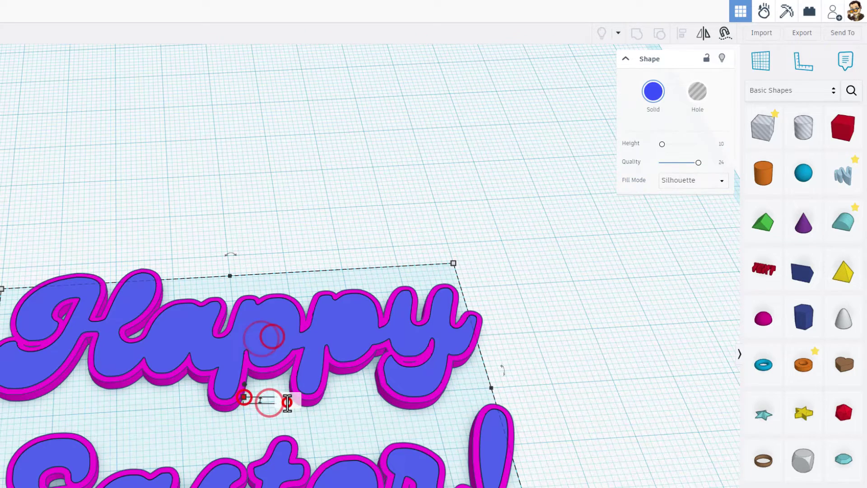
# Check the outer magenta (ff00df) layer's colour and orbit to inspect the closed letter holes.
pyautogui.click(471, 364)
pyautogui.click(472, 364)
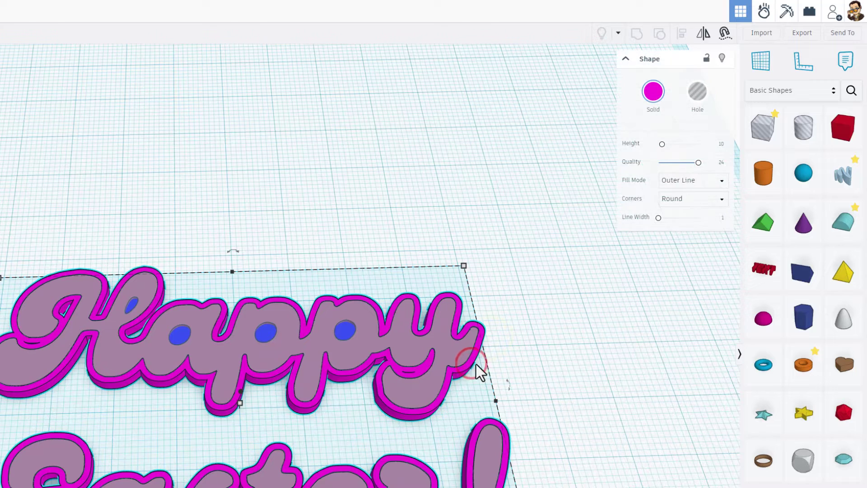
pyautogui.click(652, 93)
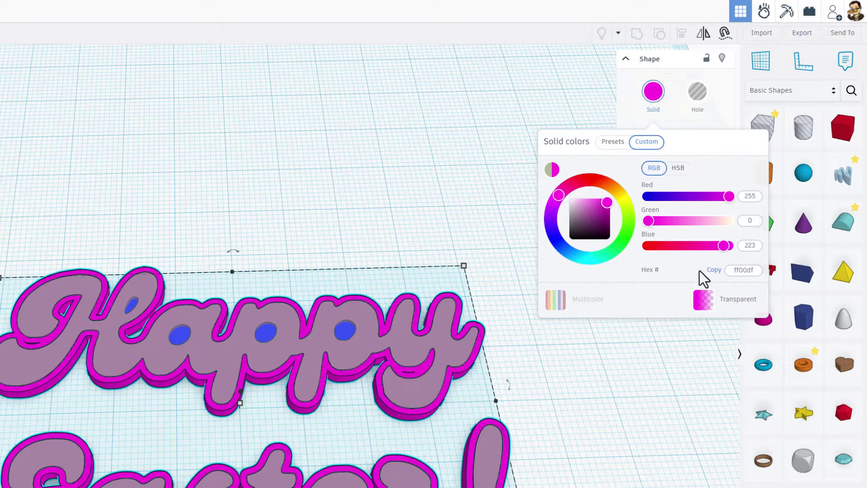
pyautogui.click(743, 274)
pyautogui.click(345, 331)
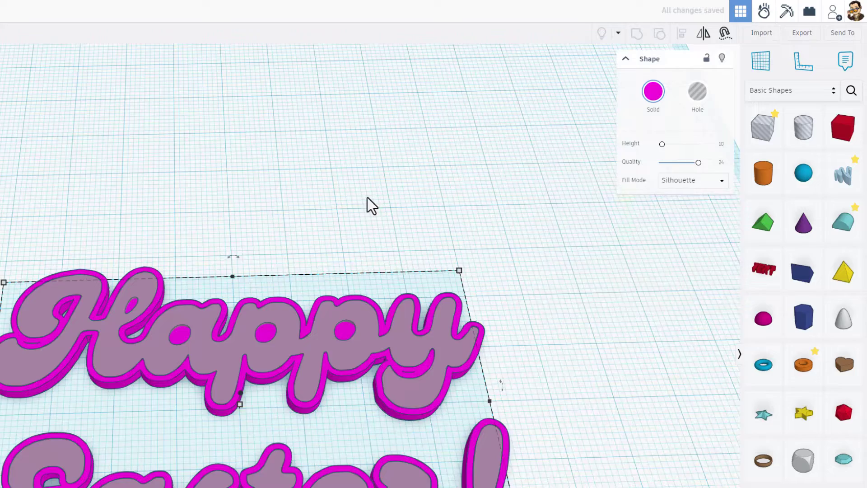
pyautogui.moveTo(368, 197); pyautogui.dragTo(276, 306, button='right')
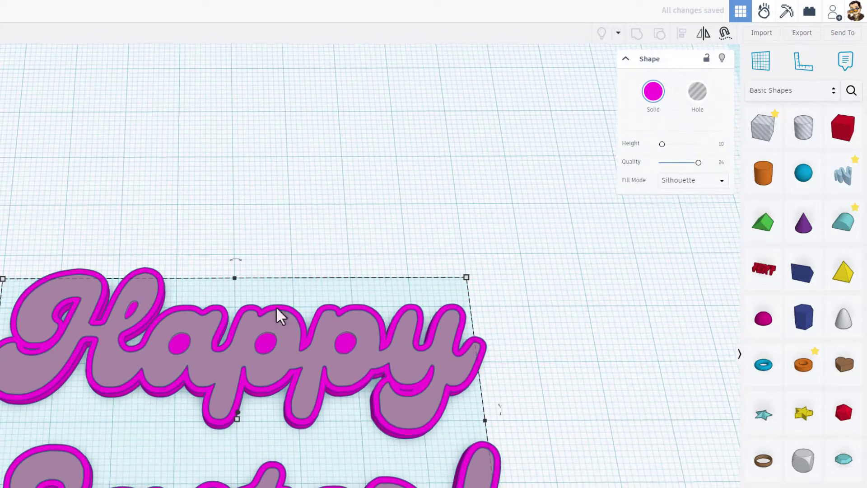
pyautogui.moveTo(135, 429); pyautogui.dragTo(134, 375, button='right')
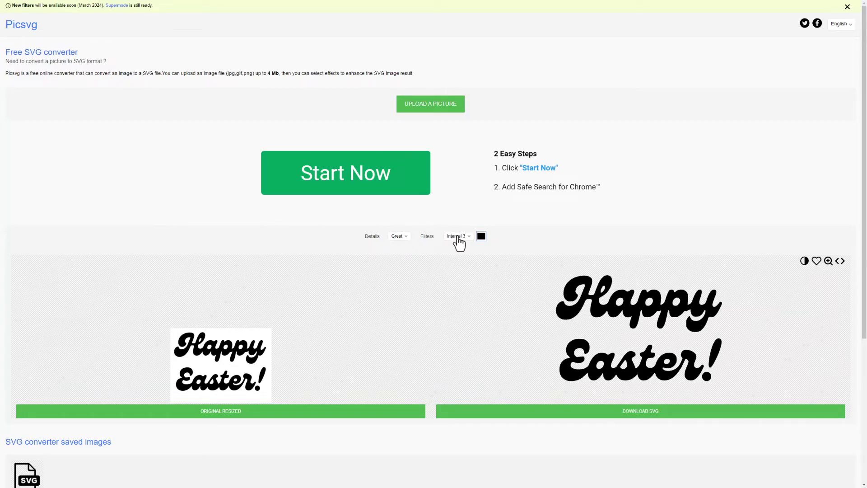
# Set the Picsvg filter to Edge 2 and the detail level to Strong.
pyautogui.click(458, 237)
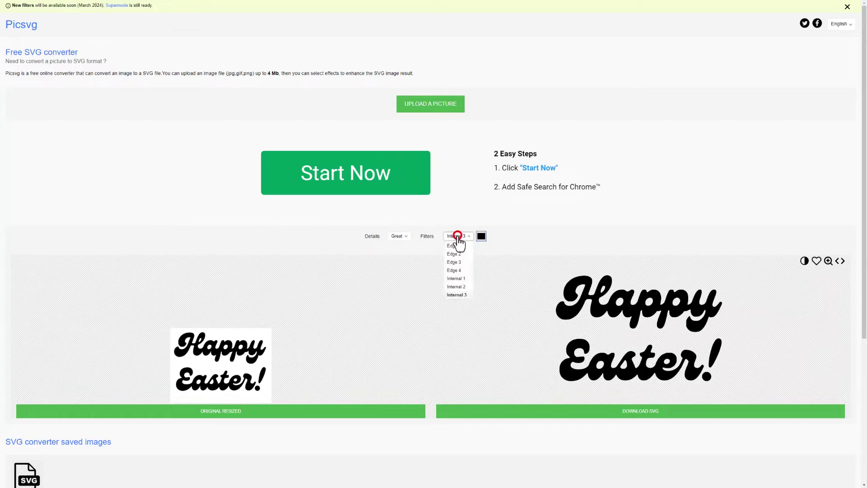
pyautogui.press('Up')
pyautogui.press('Up')
pyautogui.click(454, 254)
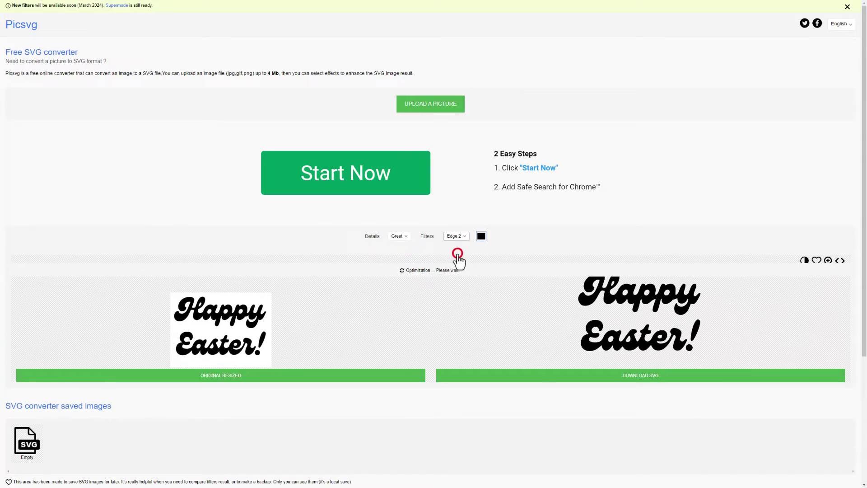
pyautogui.click(458, 236)
pyautogui.click(454, 262)
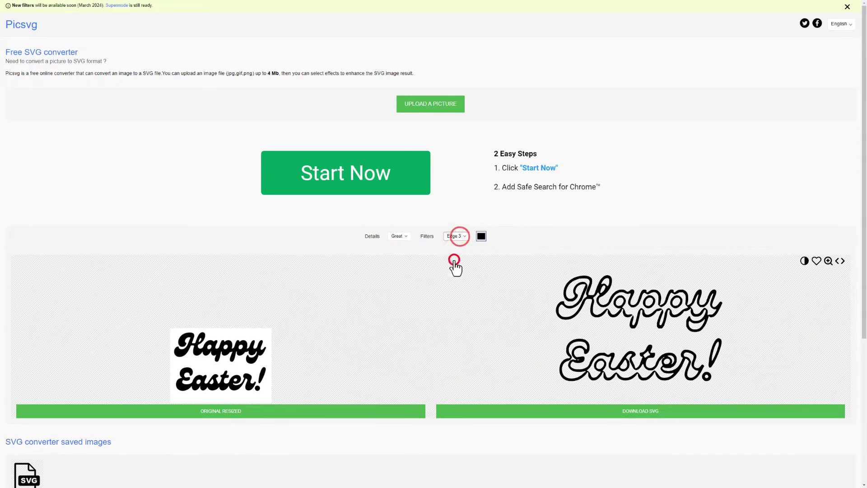
pyautogui.click(457, 236)
pyautogui.click(456, 269)
pyautogui.click(395, 237)
pyautogui.click(398, 253)
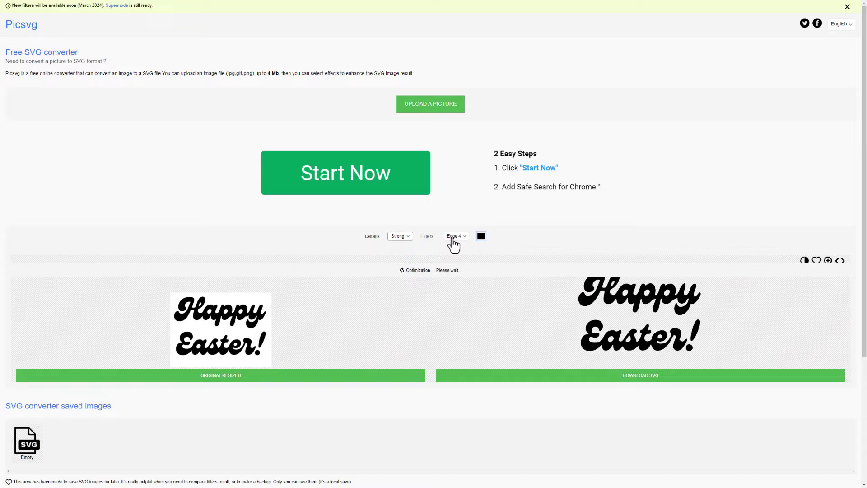
pyautogui.click(456, 237)
pyautogui.click(454, 253)
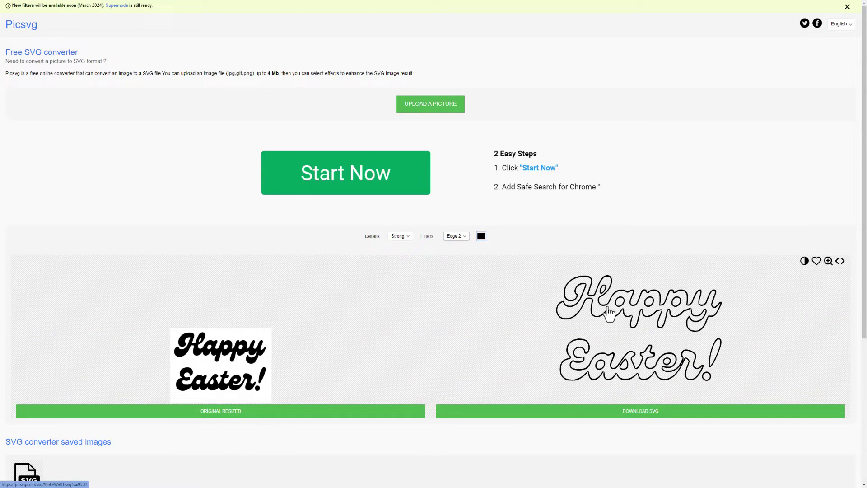
# Download the SVG and save it in Downloads as easter2.svg.
pyautogui.click(632, 411)
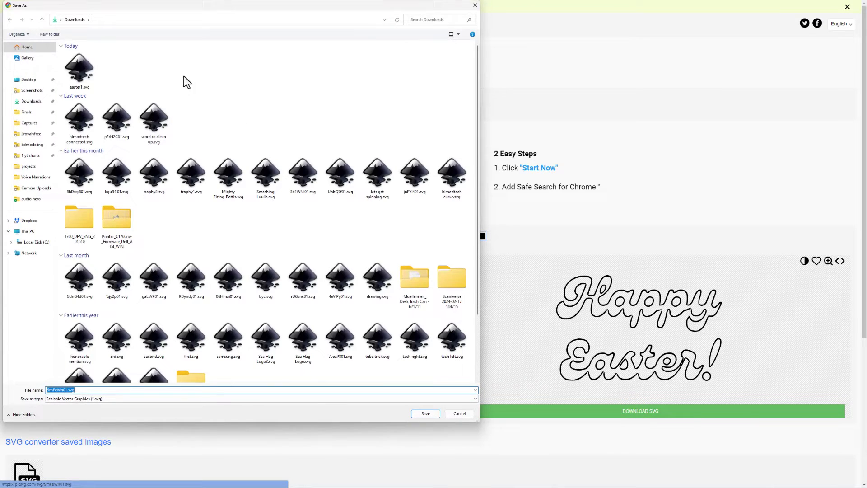
pyautogui.click(78, 73)
pyautogui.click(60, 391)
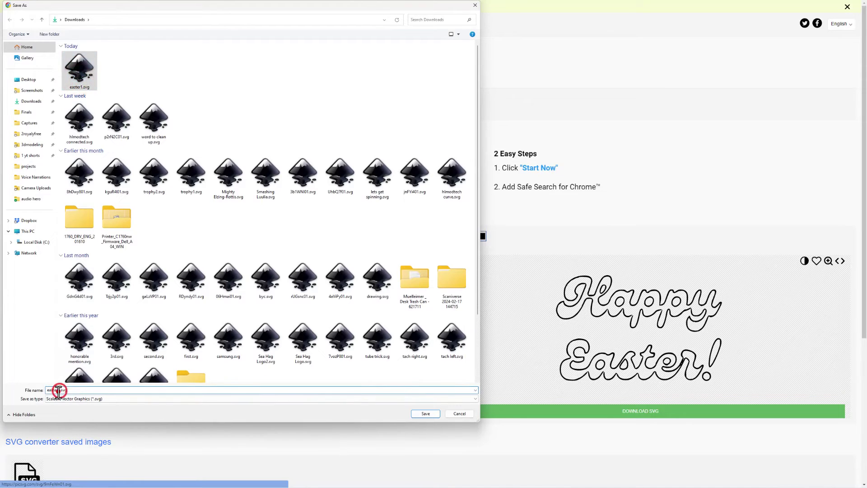
pyautogui.press('BackSpace')
pyautogui.write('2')
pyautogui.click(427, 413)
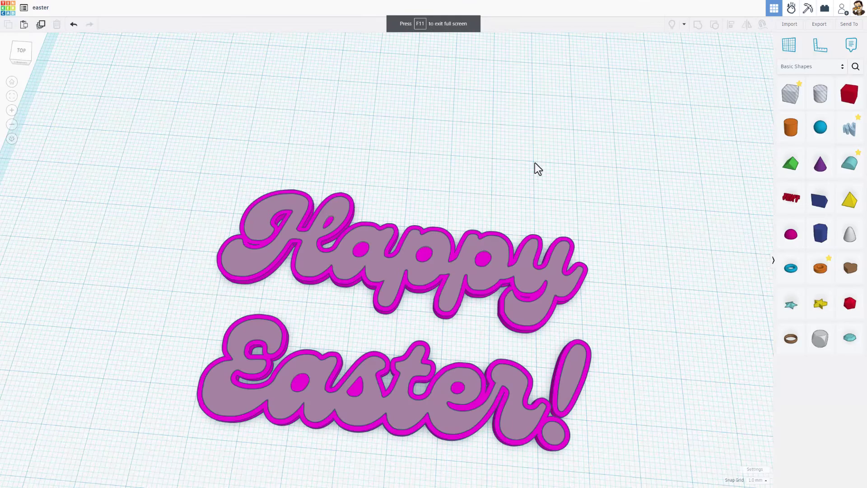
# Import easter2.svg into Tinkercad centred on the art at a width of 80.
pyautogui.scroll(-3, 536, 156)
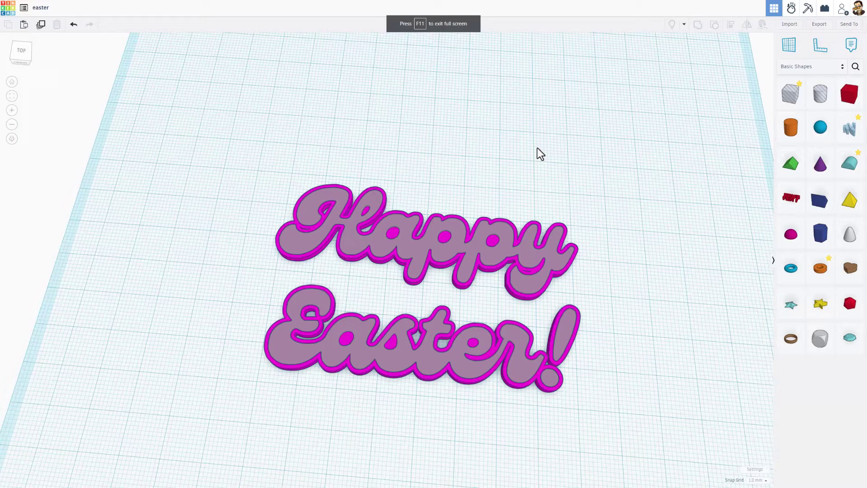
pyautogui.moveTo(538, 146); pyautogui.dragTo(512, 252, button='middle')
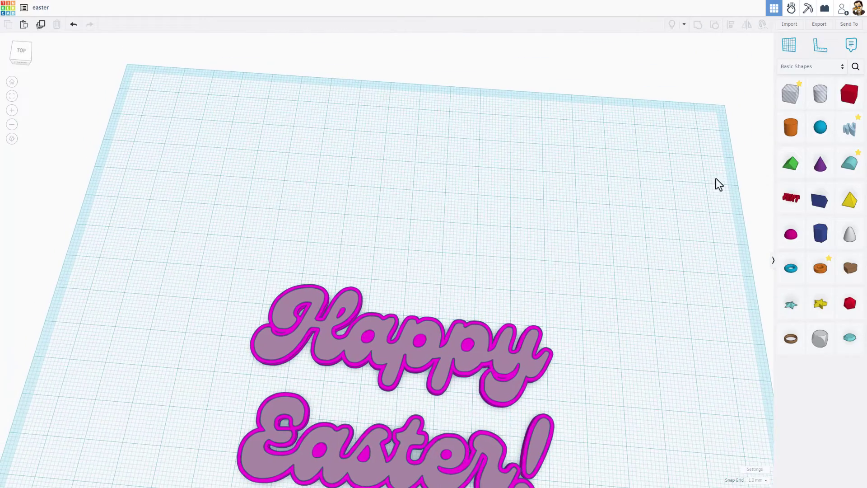
pyautogui.click(790, 25)
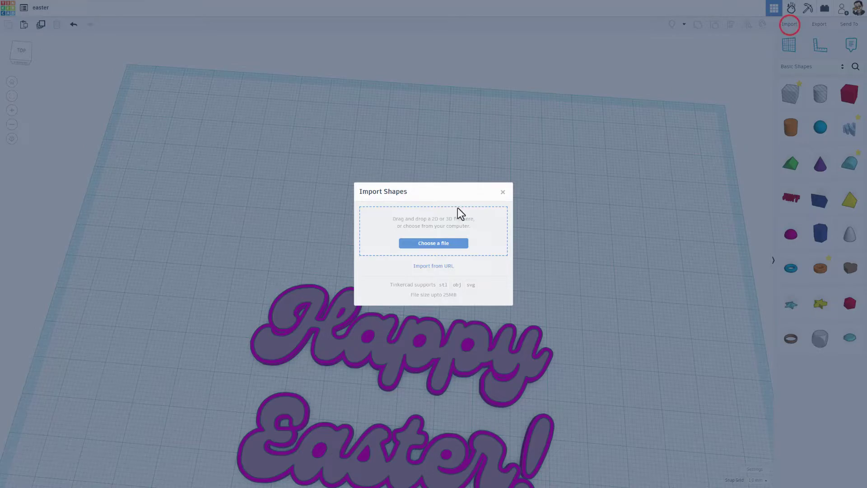
pyautogui.click(436, 244)
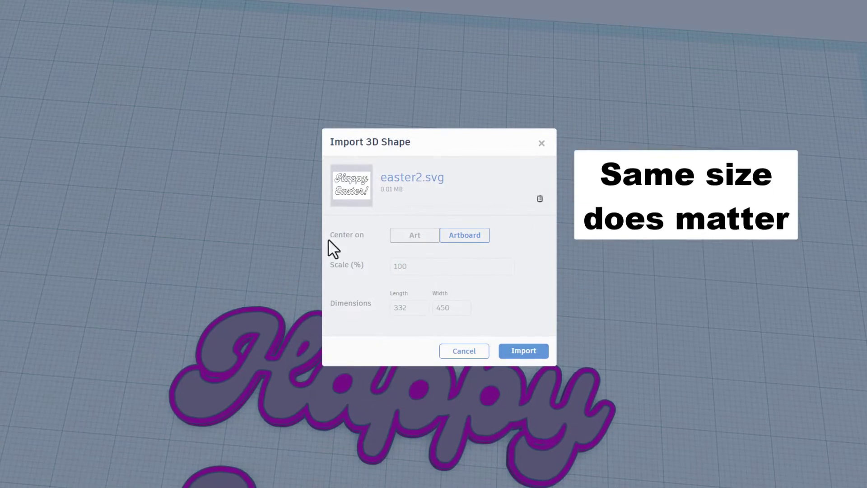
pyautogui.click(388, 233)
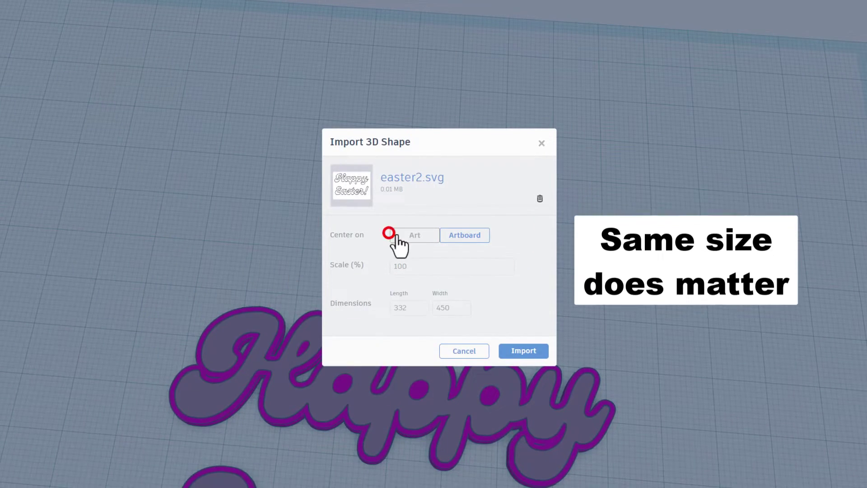
pyautogui.click(405, 235)
pyautogui.click(452, 308)
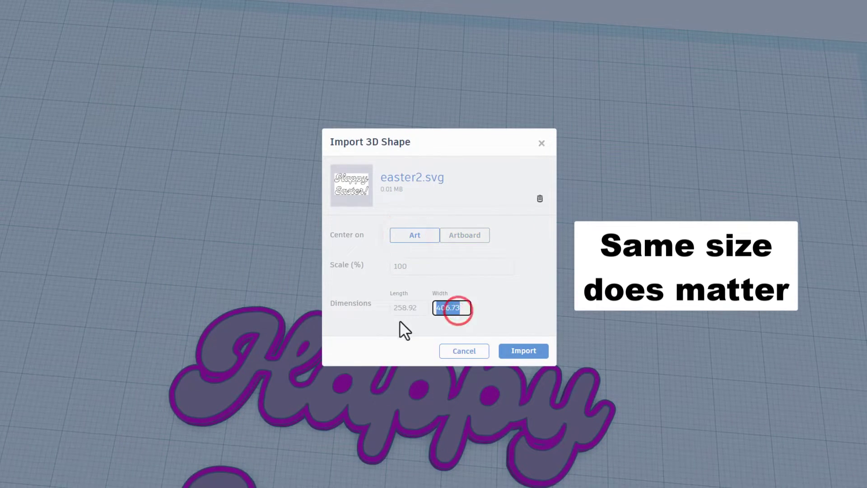
pyautogui.click(510, 346)
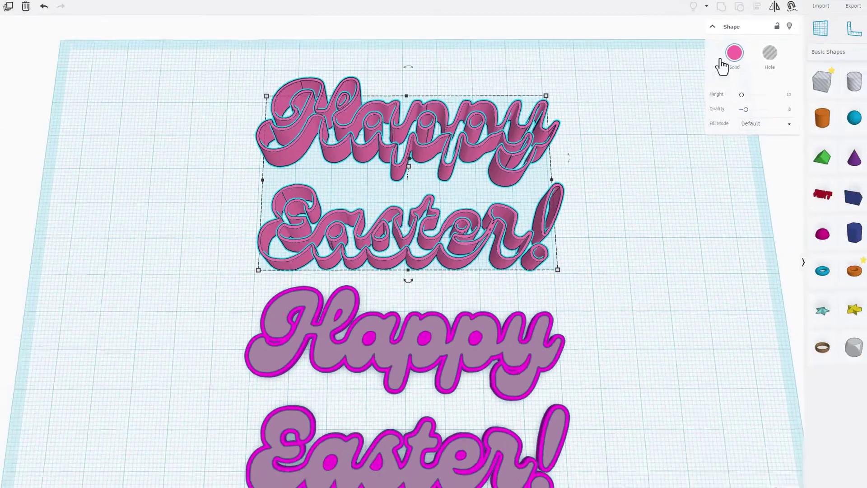
# Colour the imported outline shape pale green.
pyautogui.click(848, 0)
pyautogui.click(688, 174)
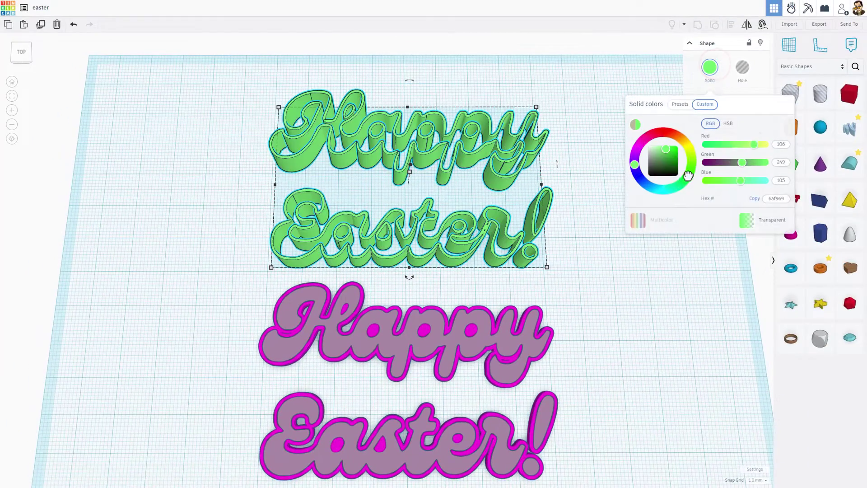
pyautogui.moveTo(651, 156); pyautogui.dragTo(660, 144)
pyautogui.click(595, 162)
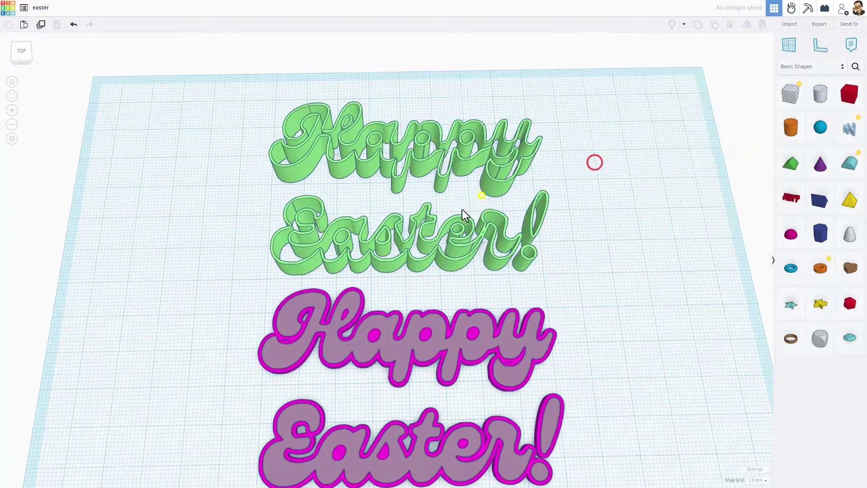
# Duplicate the pink Happy Easter! text and super-nudge the copy up under the green outline.
pyautogui.scroll(2, 463, 213)
pyautogui.click(453, 220)
pyautogui.hotkey('ctrl', 'd')
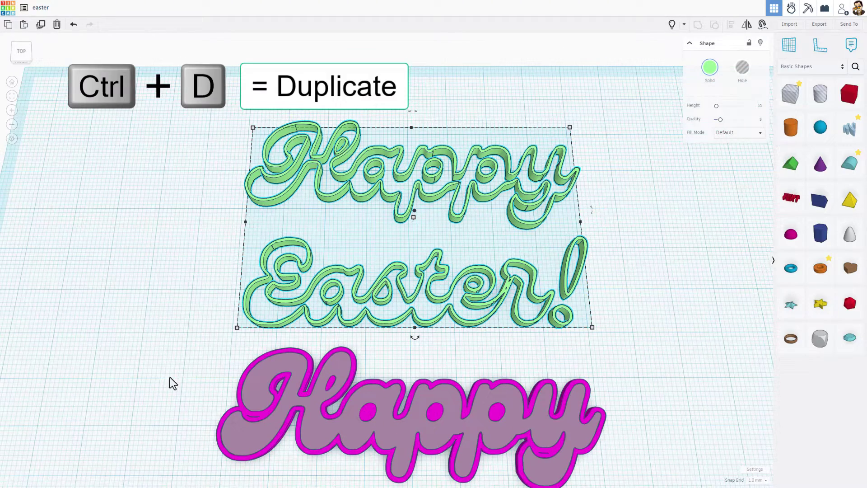
pyautogui.click(262, 381)
pyautogui.hotkey('shift', 'Up')
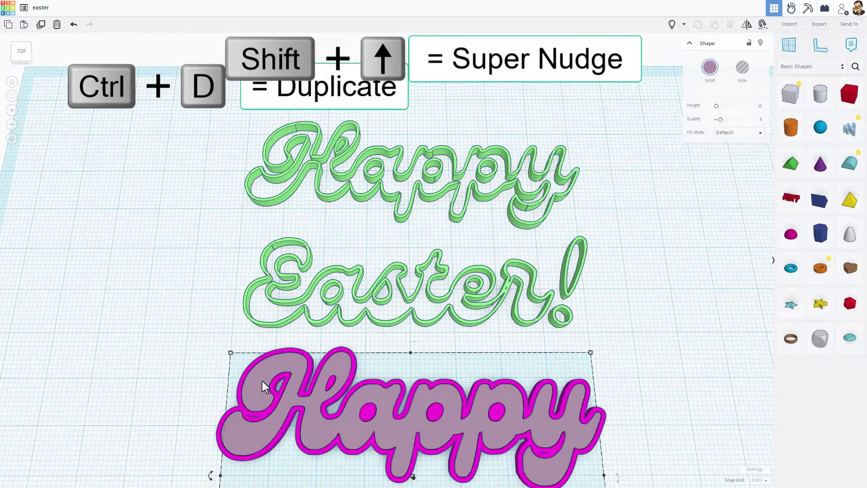
pyautogui.hotkey('ctrl', 'd')
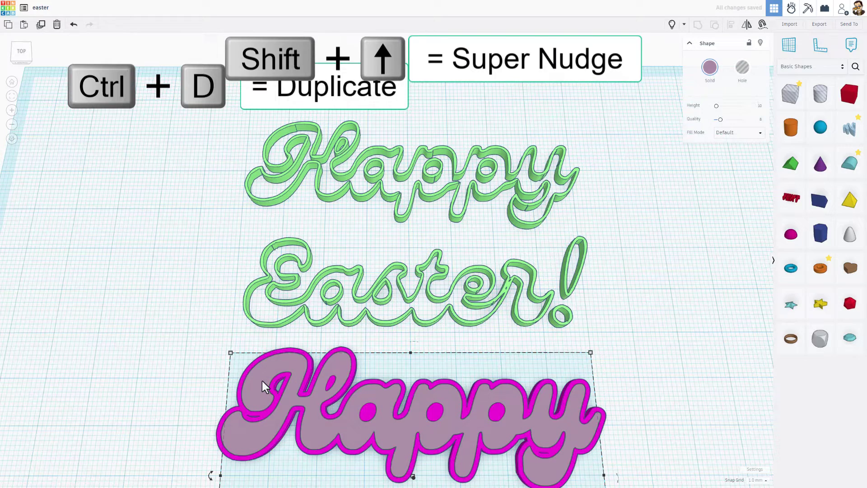
pyautogui.hotkey('shift', 'Up')
pyautogui.hotkey('shift', 'Up')
pyautogui.hotkey('shift', 'Up')
pyautogui.hotkey('shift', 'Up')
pyautogui.hotkey('shift', 'Up')
pyautogui.hotkey('shift', 'Up')
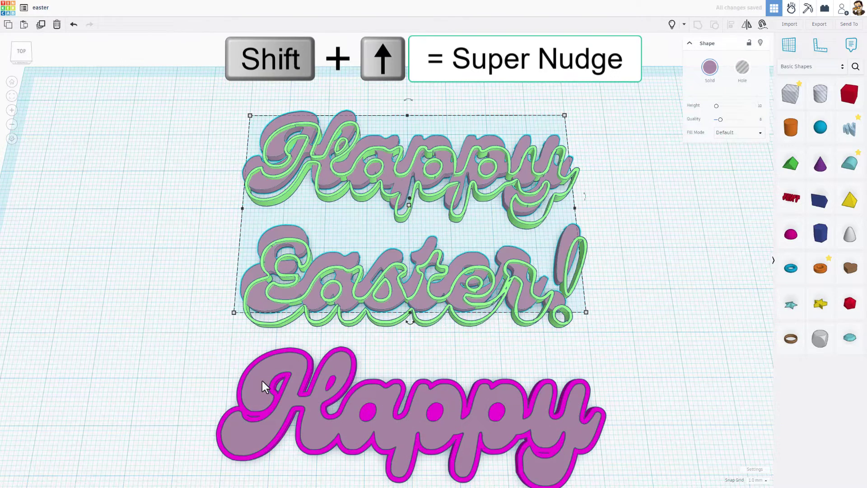
# Align the pink copy and green outline, centring them side to side and front to back.
pyautogui.click(143, 217)
pyautogui.click(305, 209)
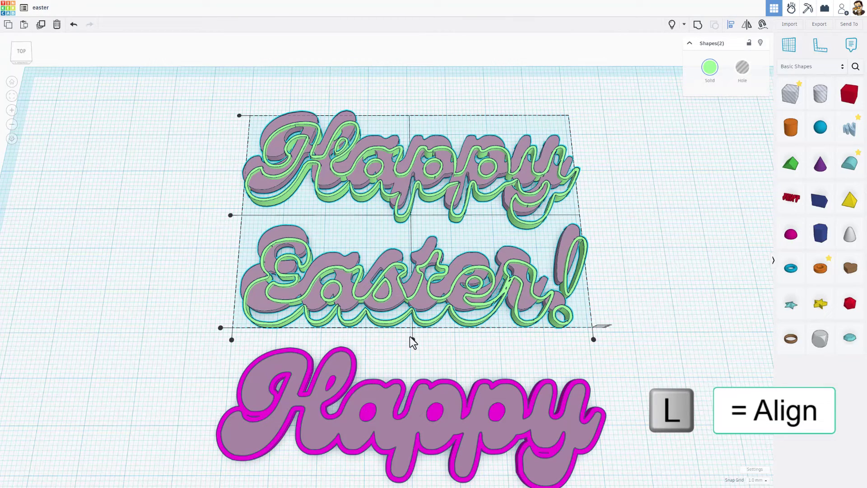
pyautogui.press('l')
pyautogui.click(411, 339)
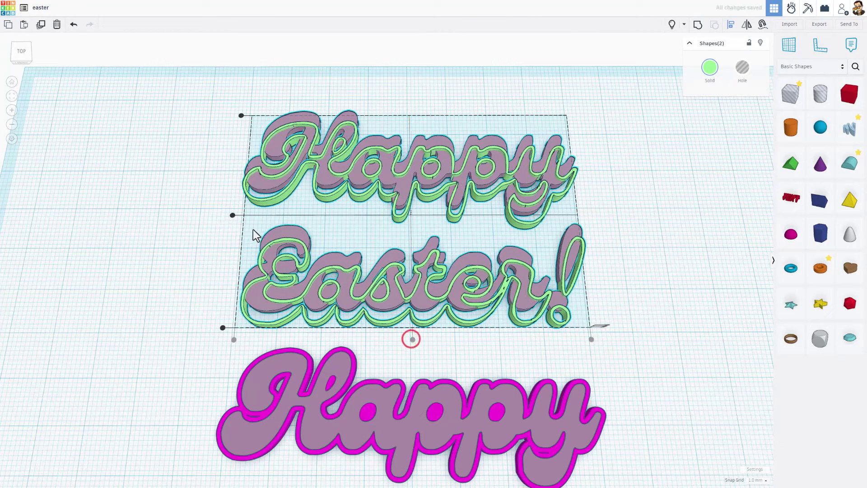
pyautogui.click(233, 215)
pyautogui.click(215, 212)
pyautogui.moveTo(294, 210); pyautogui.dragTo(333, 201, button='right')
# Recolour the filled Happy Easter! text pale pink.
pyautogui.scroll(2, 343, 210)
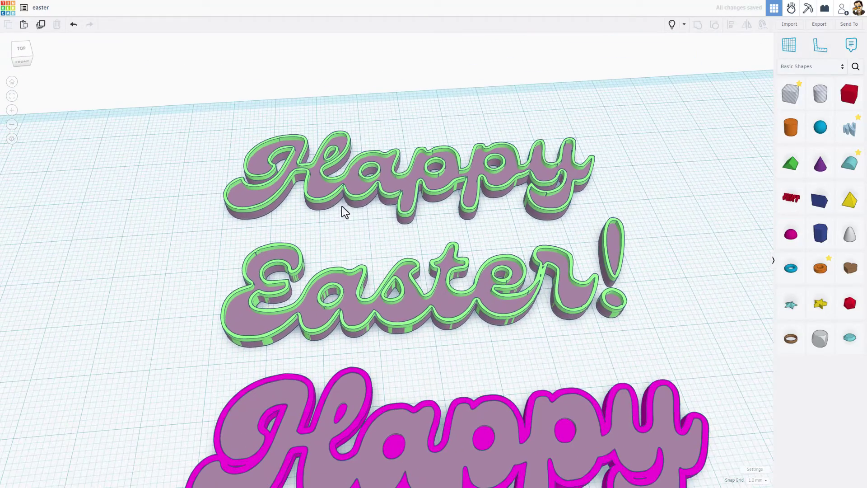
pyautogui.click(367, 212)
pyautogui.click(359, 184)
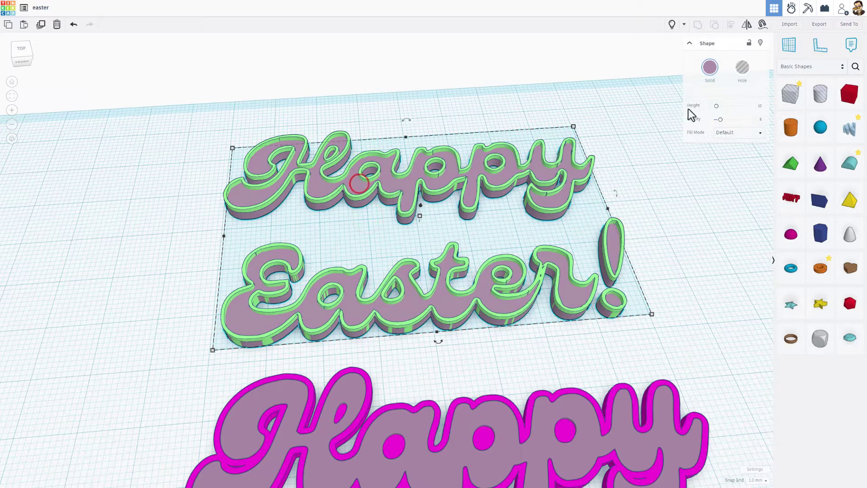
pyautogui.click(710, 66)
pyautogui.click(653, 160)
pyautogui.moveTo(653, 160); pyautogui.dragTo(656, 149)
pyautogui.click(510, 210)
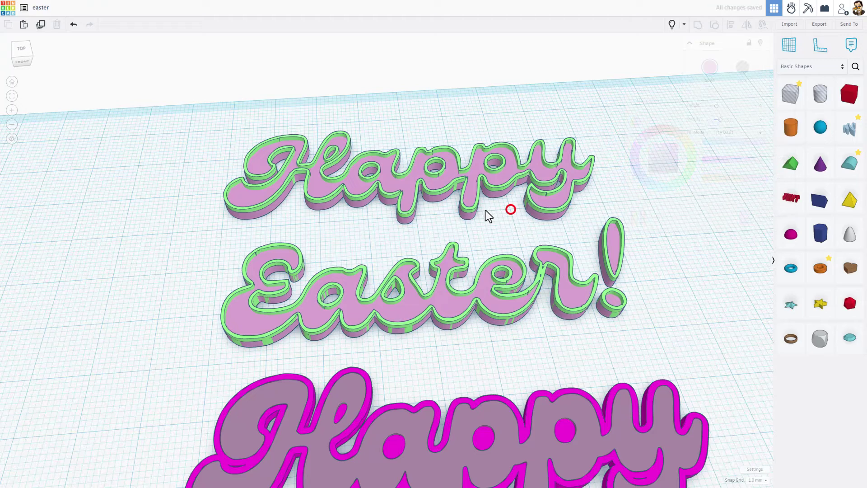
# Duplicate the text and make the copy an Outer Line fill with round corners, quality 24.
pyautogui.click(467, 213)
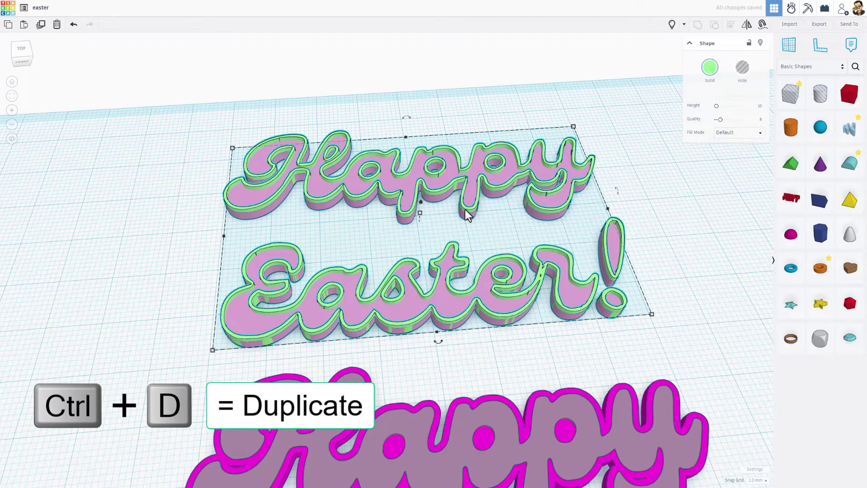
pyautogui.hotkey('ctrl', 'd')
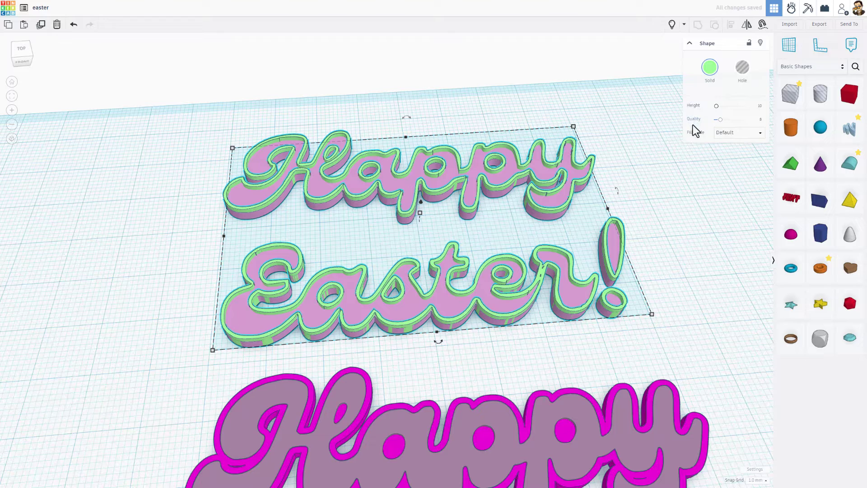
pyautogui.click(729, 136)
pyautogui.click(725, 165)
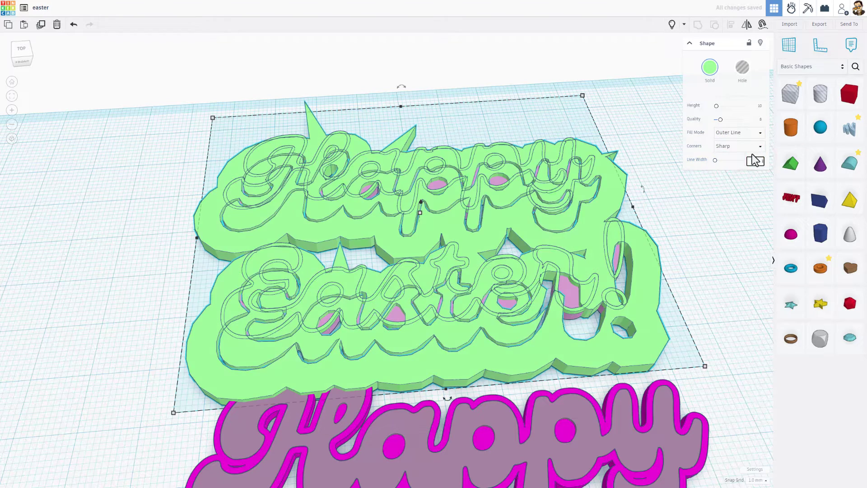
pyautogui.click(741, 147)
pyautogui.click(732, 161)
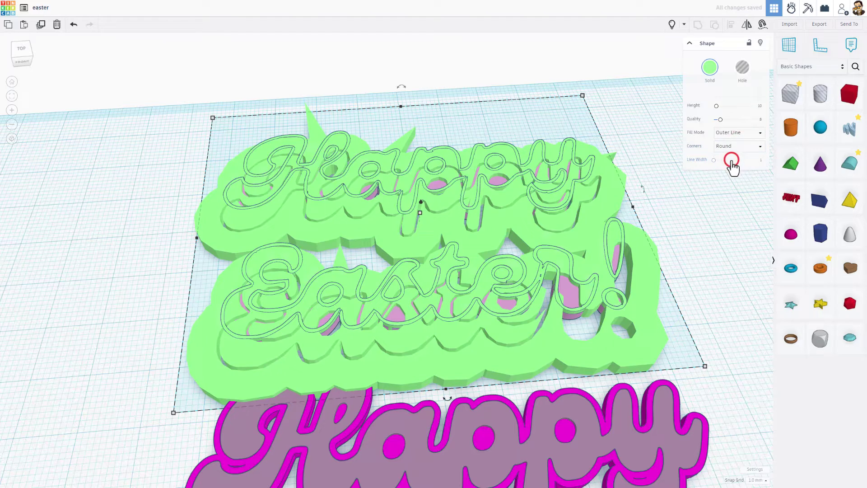
pyautogui.moveTo(728, 123); pyautogui.dragTo(767, 120)
# Colour the outline copy blue (96aeff) and lower it to 2.00 elevation.
pyautogui.click(710, 68)
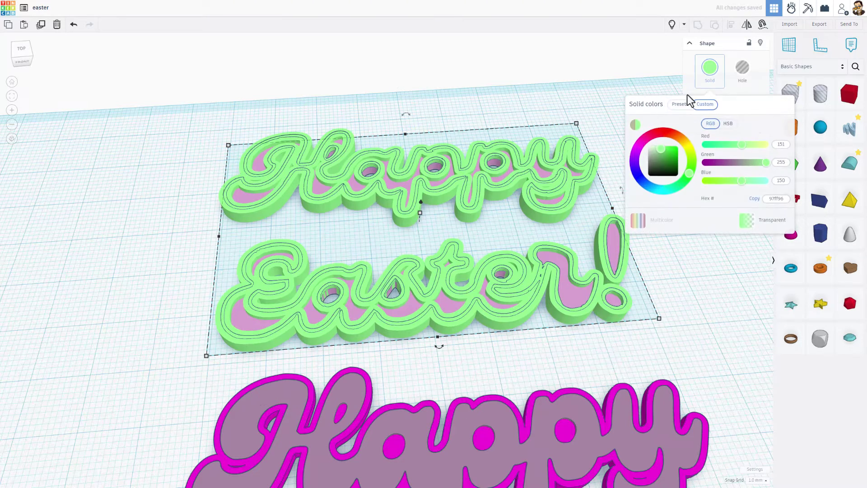
pyautogui.click(642, 181)
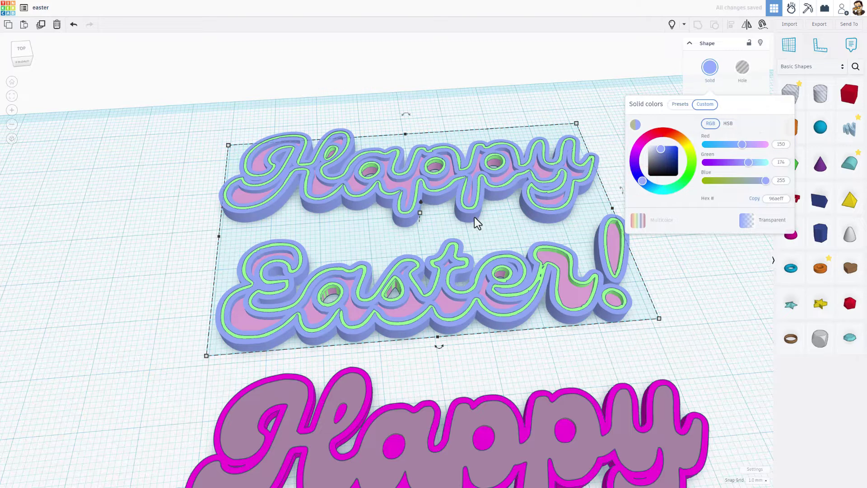
pyautogui.click(442, 210)
pyautogui.moveTo(418, 213); pyautogui.dragTo(420, 217)
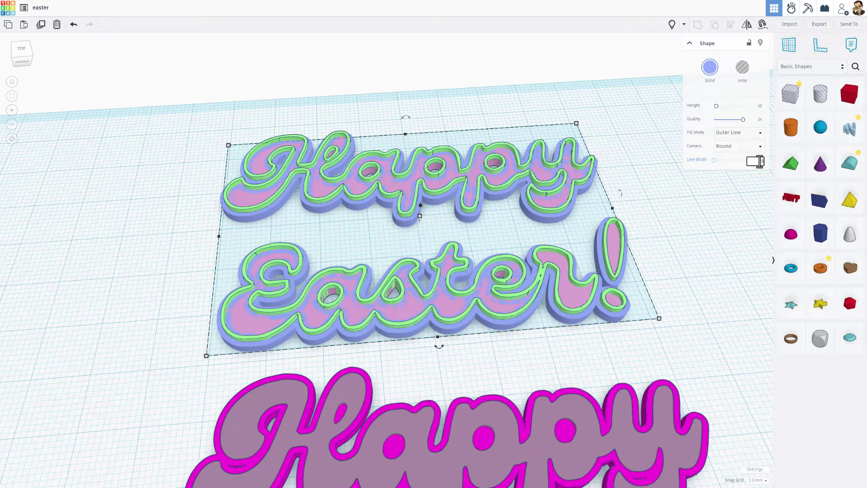
# Switch the snap grid to 0.25 and raise the pink letter layer to 2.25.
pyautogui.scroll(-2, 668, 216)
pyautogui.scroll(4, 433, 225)
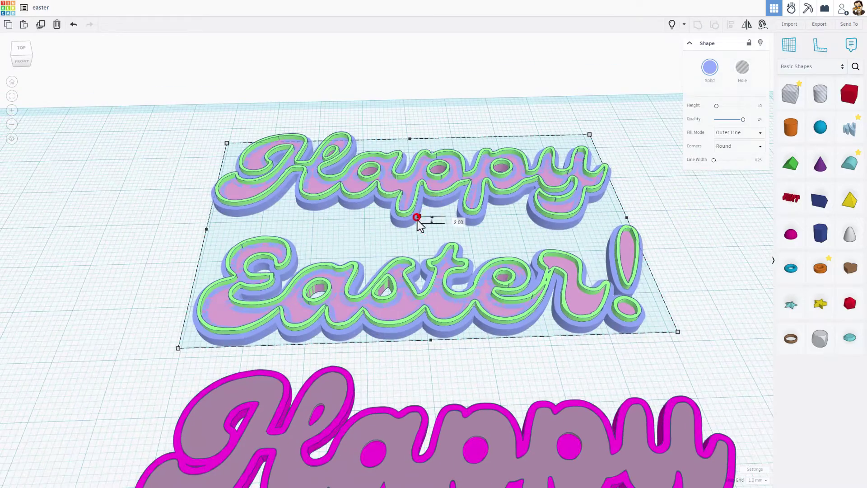
pyautogui.moveTo(417, 220); pyautogui.dragTo(420, 218)
pyautogui.click(404, 193)
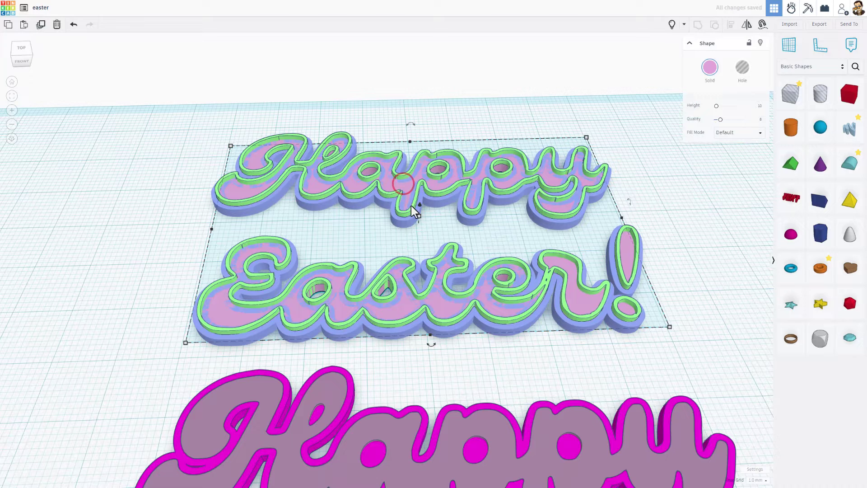
pyautogui.click(759, 480)
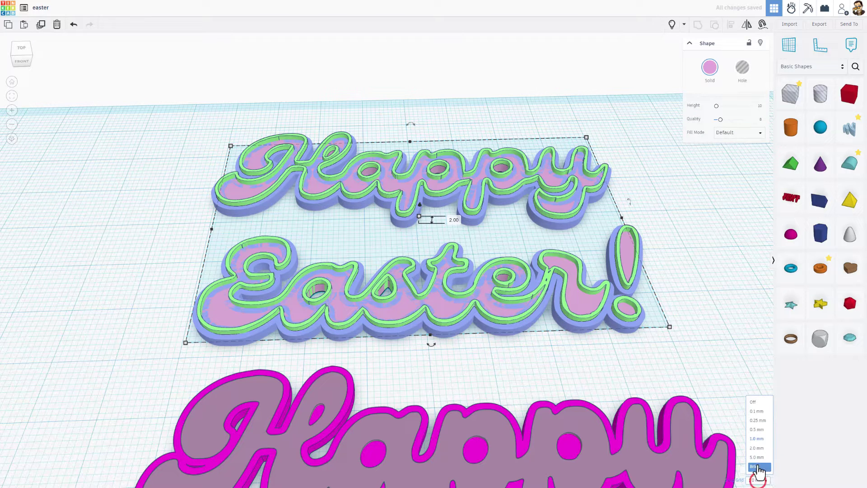
pyautogui.click(762, 421)
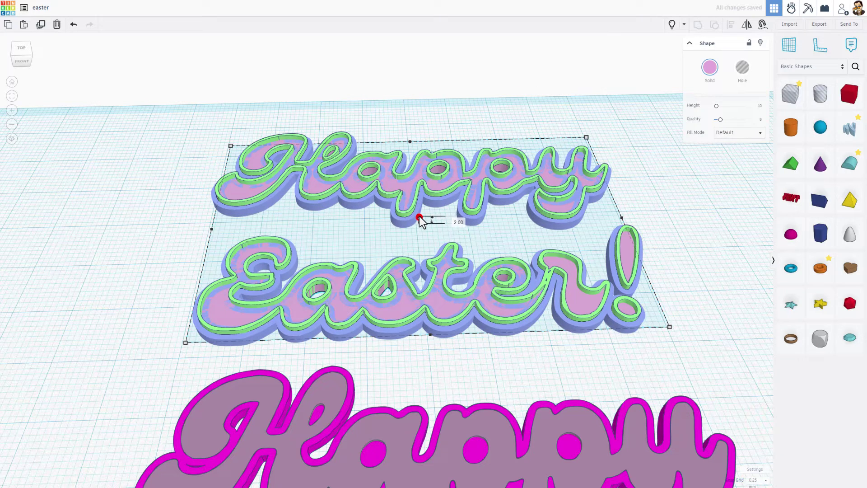
pyautogui.moveTo(420, 221); pyautogui.dragTo(420, 220)
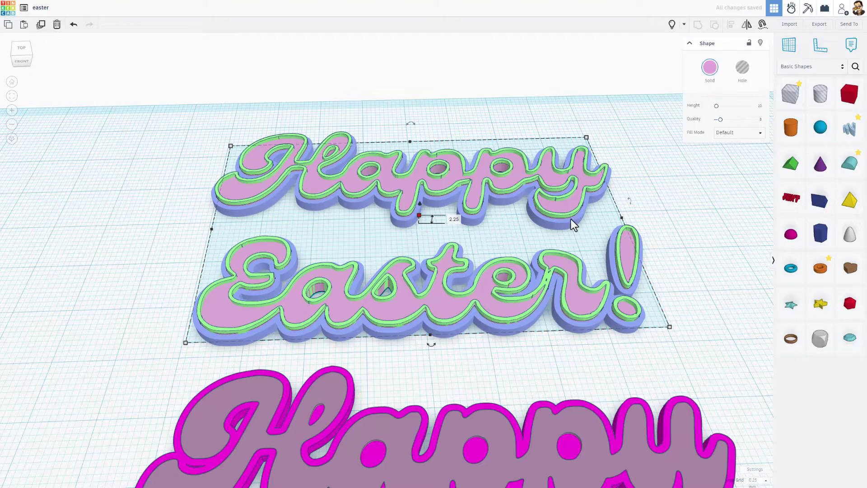
pyautogui.moveTo(519, 242); pyautogui.dragTo(446, 280, button='right')
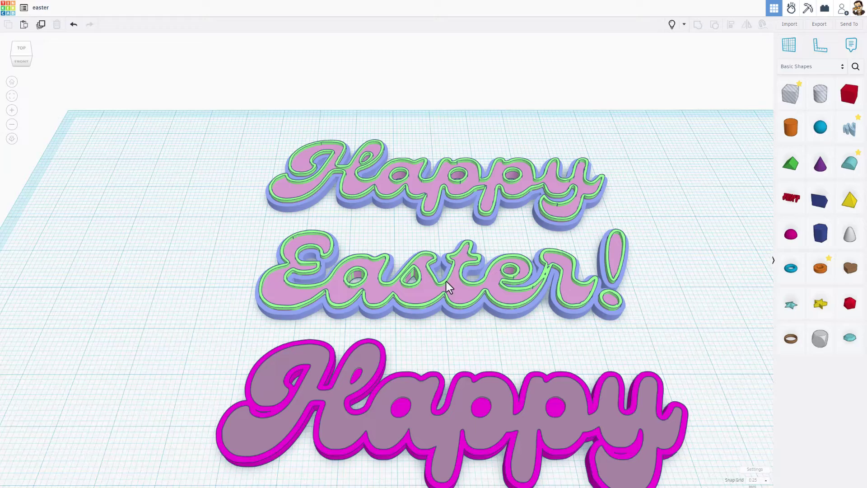
pyautogui.moveTo(447, 284); pyautogui.dragTo(449, 294, button='right')
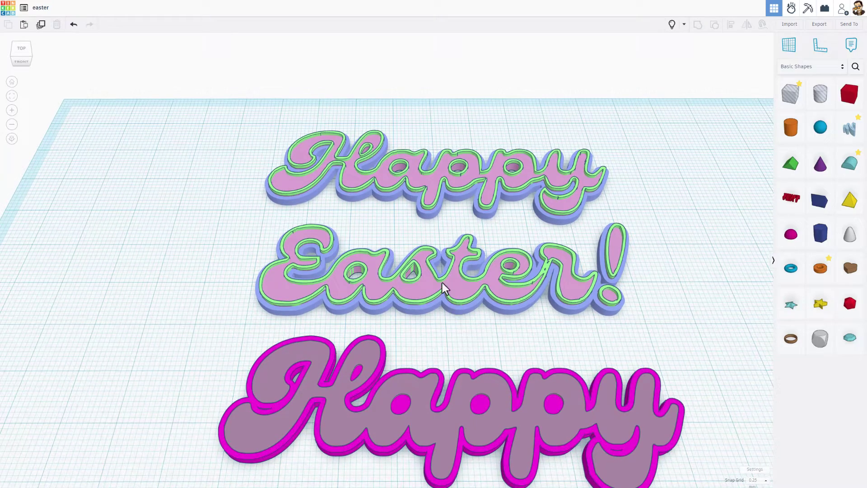
pyautogui.scroll(-5, 443, 288)
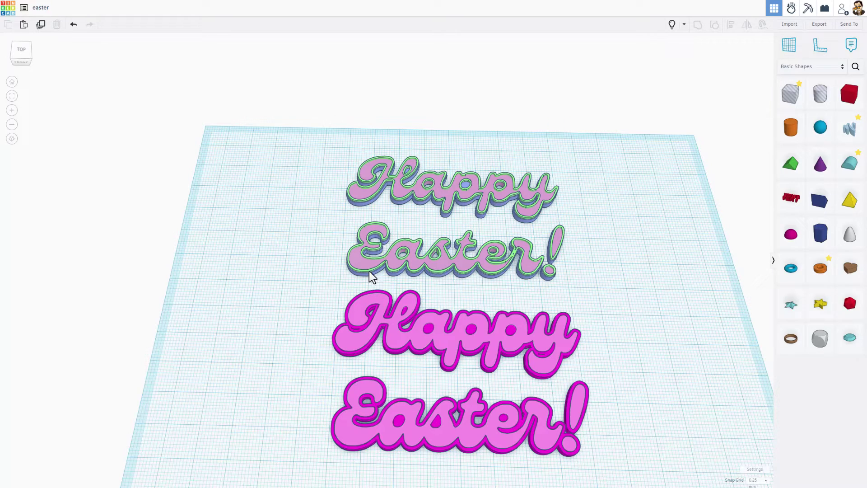
pyautogui.moveTo(355, 255); pyautogui.dragTo(315, 237, button='right')
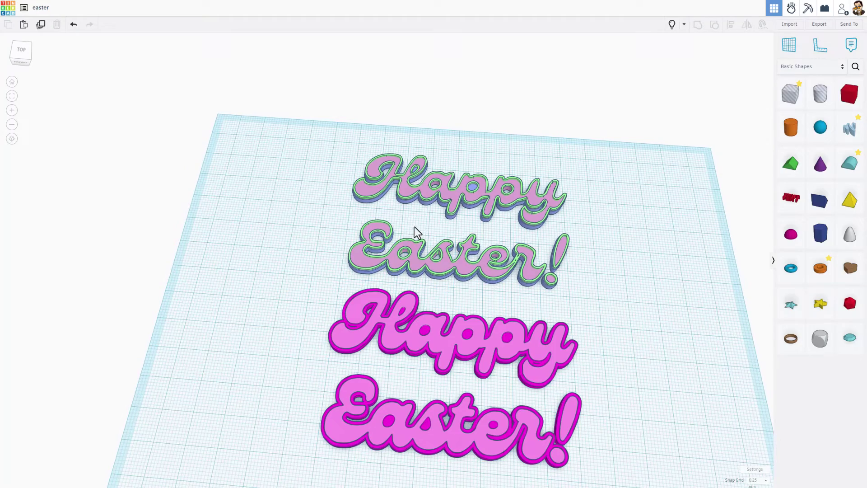
pyautogui.moveTo(414, 226); pyautogui.dragTo(443, 177, button='right')
pyautogui.scroll(5, 424, 191)
# Add a 64-sided hole cylinder and position it over the 'a' in Happy.
pyautogui.moveTo(820, 93); pyautogui.dragTo(485, 146)
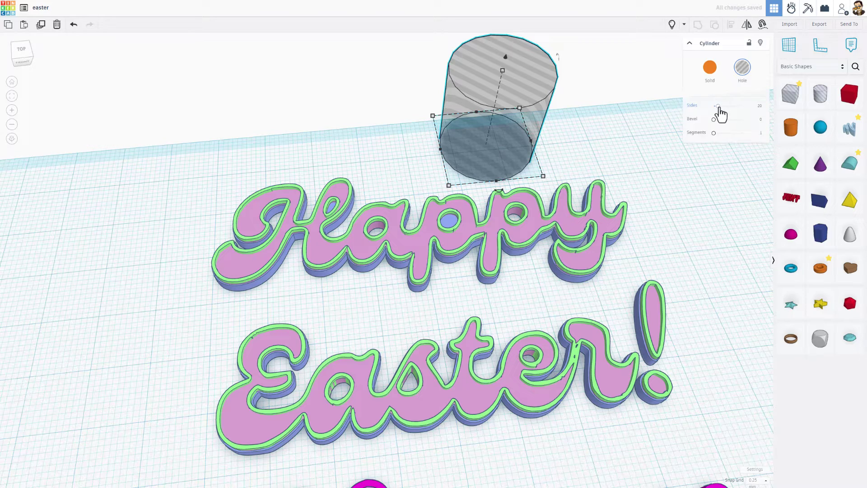
pyautogui.moveTo(718, 105); pyautogui.dragTo(751, 110)
pyautogui.moveTo(501, 134); pyautogui.dragTo(470, 235)
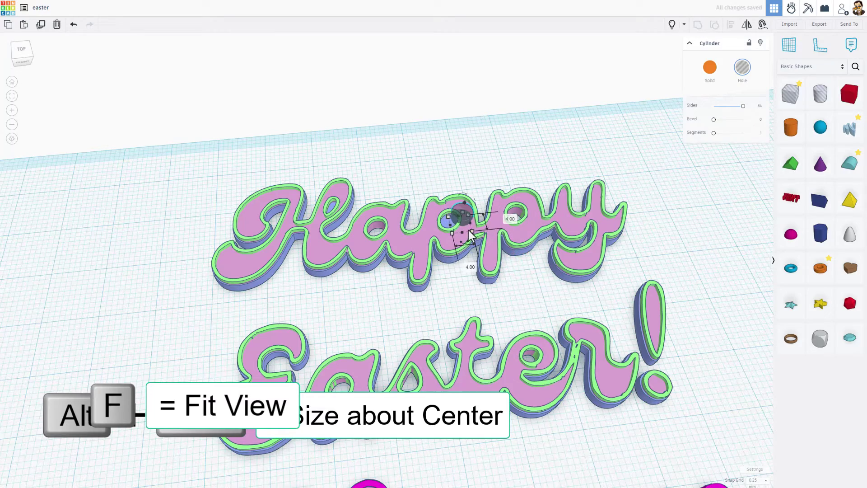
pyautogui.press('f')
pyautogui.moveTo(399, 227); pyautogui.dragTo(215, 267)
# Resize the hole cylinder to 4.50 wide and 4.75 deep.
pyautogui.scroll(-5, 216, 269)
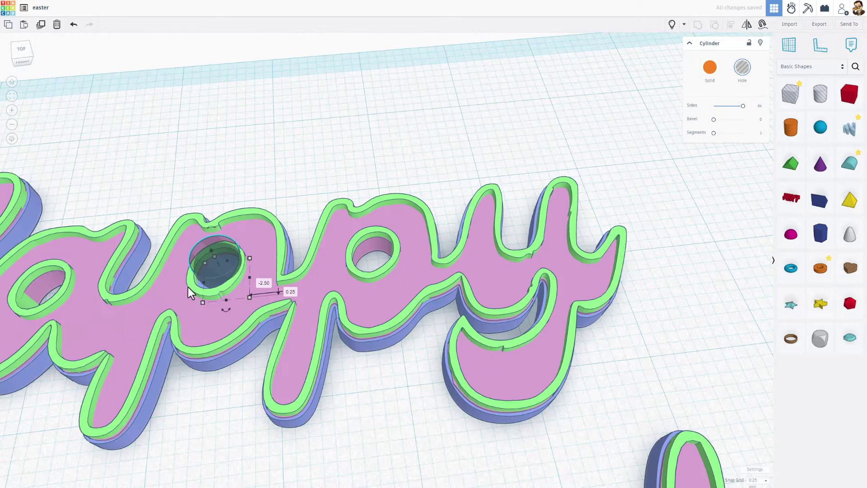
pyautogui.scroll(2, 188, 286)
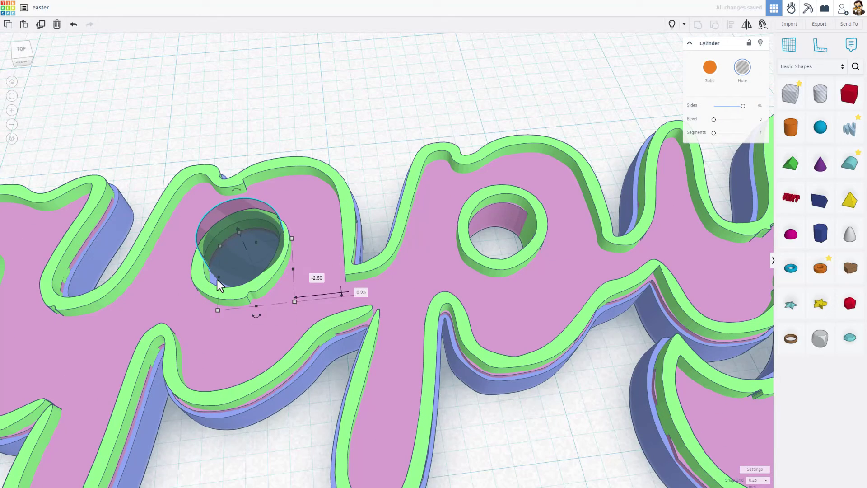
pyautogui.moveTo(218, 277); pyautogui.dragTo(209, 277)
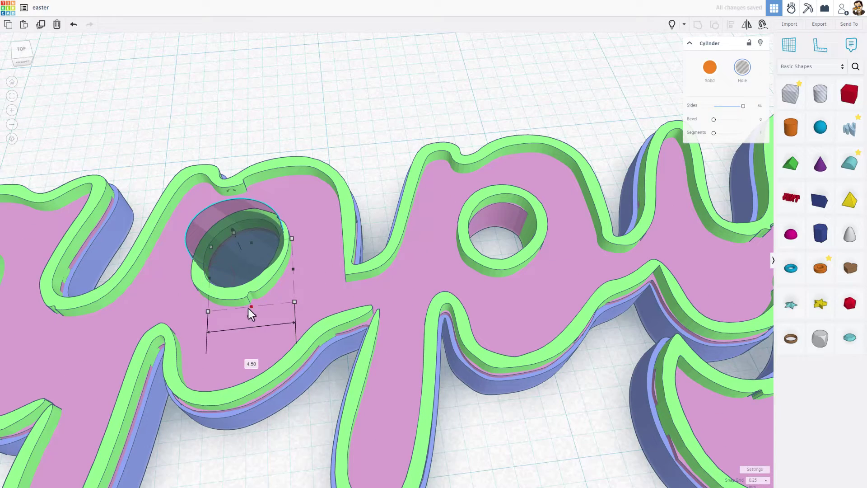
pyautogui.moveTo(248, 308); pyautogui.dragTo(246, 319)
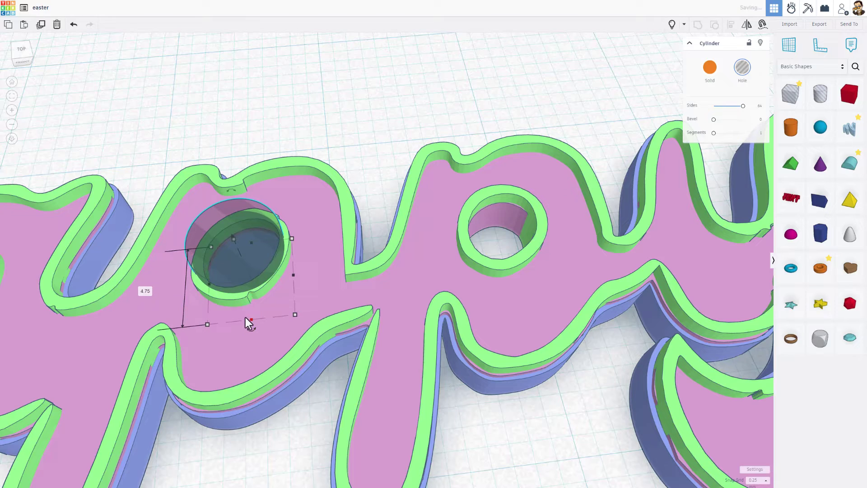
pyautogui.moveTo(295, 275); pyautogui.dragTo(291, 272)
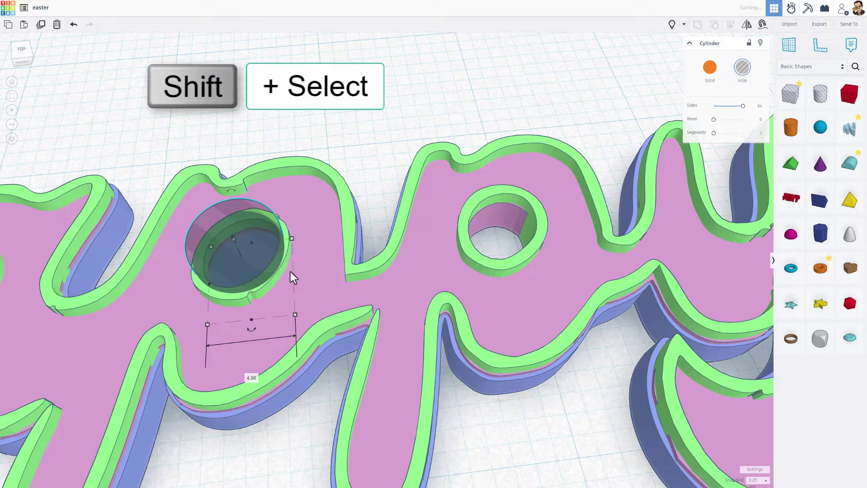
# Group the hole cylinder with the Happy Easter! lettering to cut open the 'a' loop.
pyautogui.keyDown('shift'); pyautogui.click(283, 399); pyautogui.keyUp('shift')
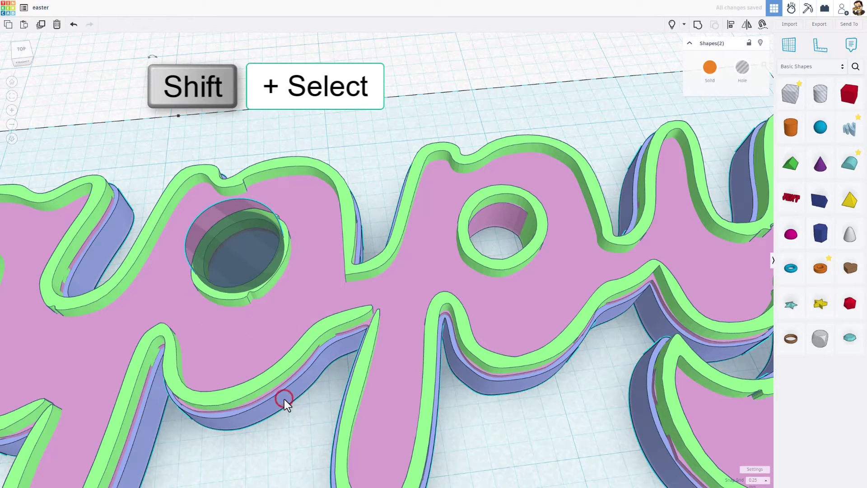
pyautogui.scroll(-5, 283, 399)
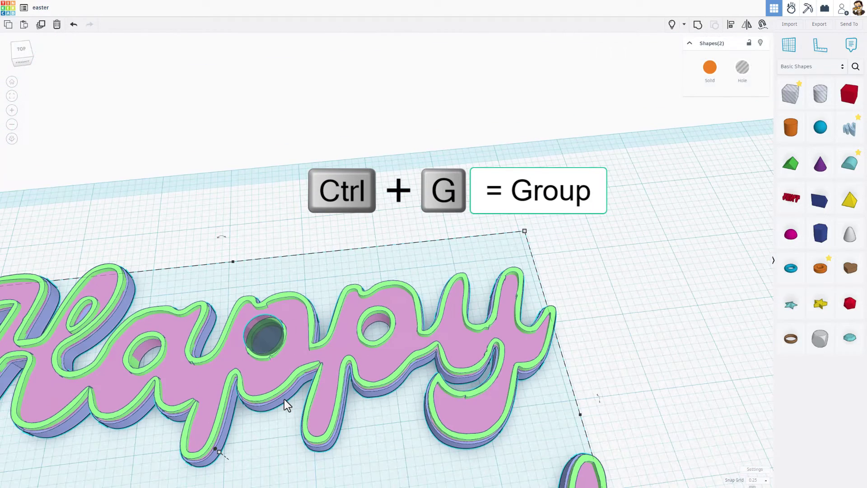
pyautogui.hotkey('ctrl', 'g')
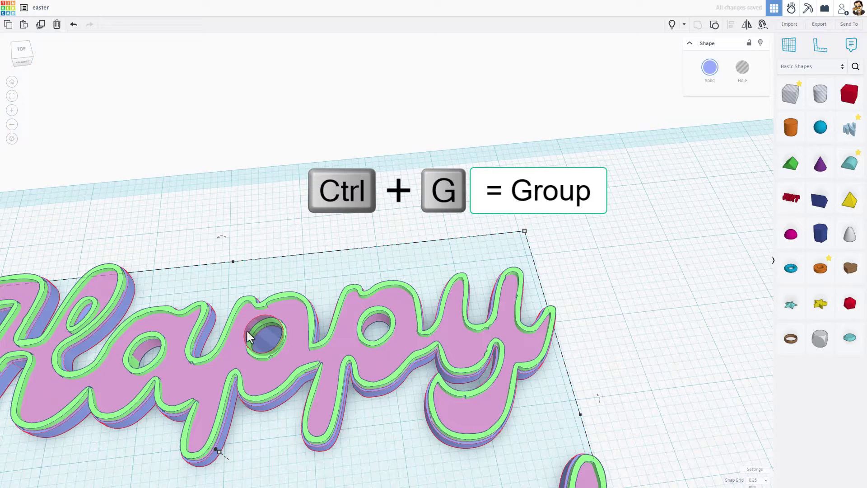
pyautogui.scroll(4, 247, 334)
pyautogui.moveTo(302, 201); pyautogui.dragTo(318, 218, button='right')
pyautogui.scroll(-3, 324, 218)
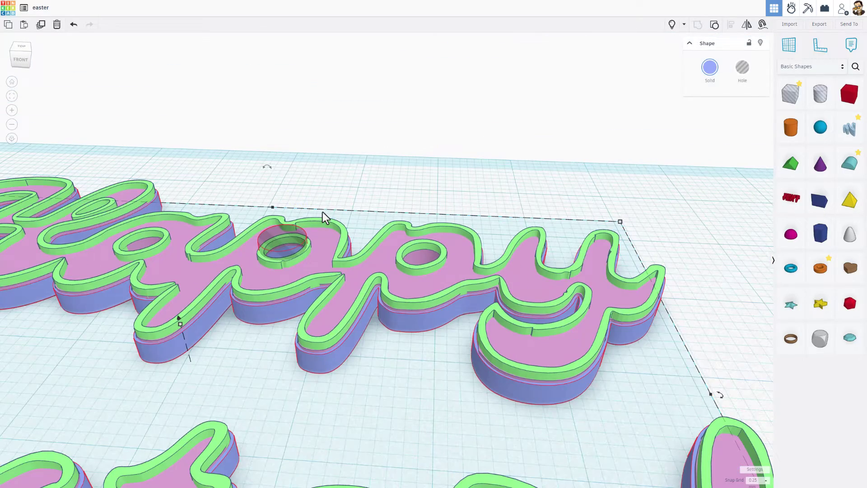
pyautogui.moveTo(323, 213); pyautogui.dragTo(367, 189, button='right')
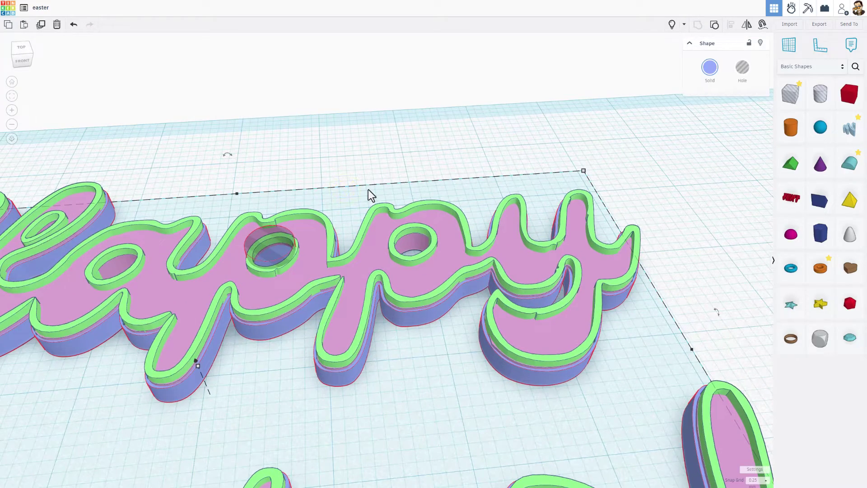
pyautogui.moveTo(368, 188); pyautogui.dragTo(358, 185, button='right')
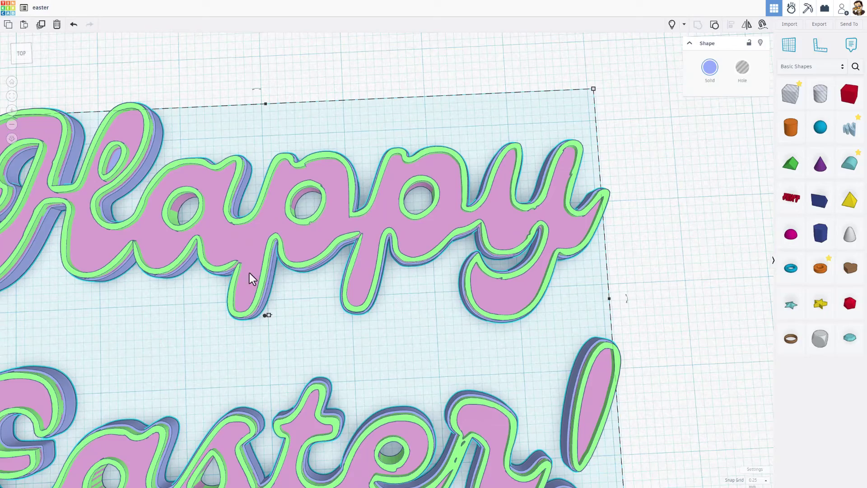
pyautogui.moveTo(277, 305); pyautogui.dragTo(522, 345, button='middle')
pyautogui.scroll(1, 523, 345)
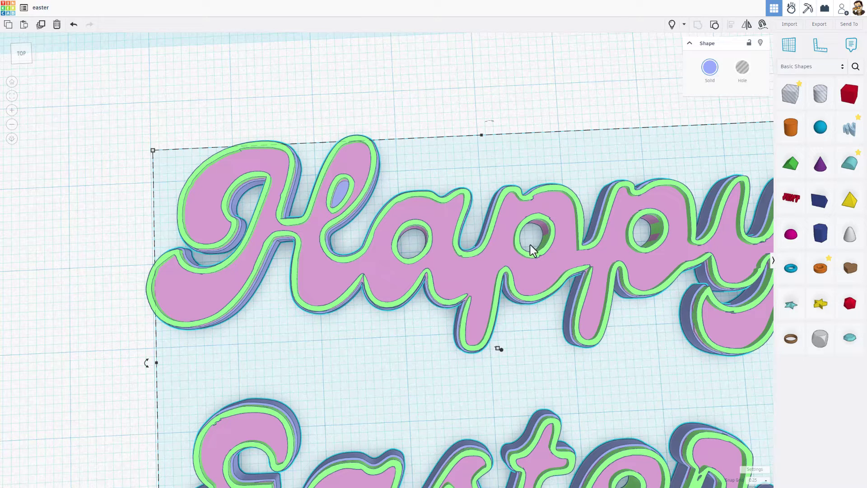
# Select the blue Happy Easter! layer and export it as STL.
pyautogui.moveTo(528, 155); pyautogui.dragTo(512, 110, button='right')
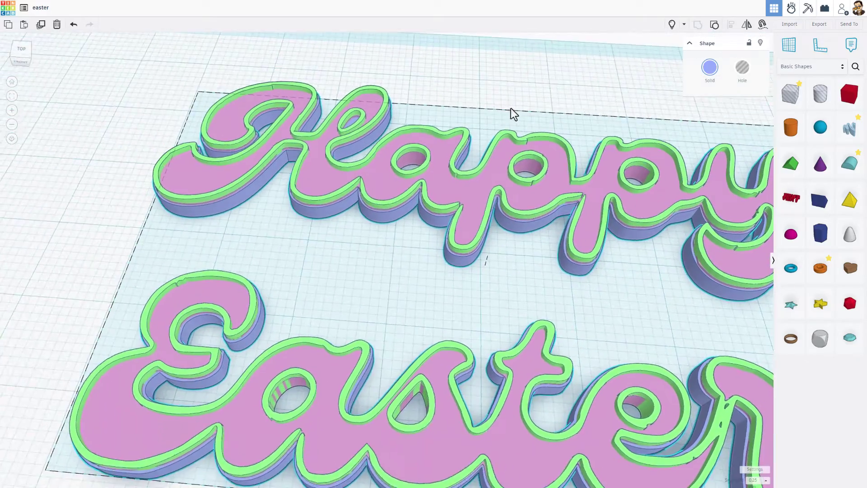
pyautogui.press('f')
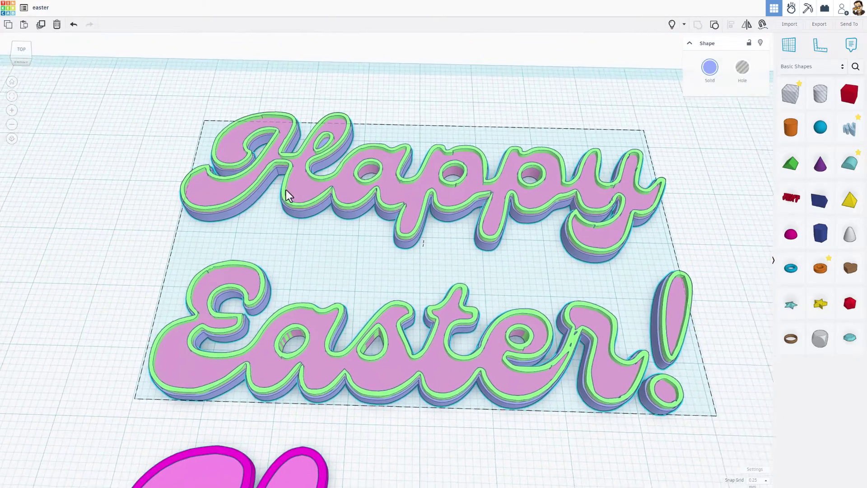
pyautogui.click(293, 269)
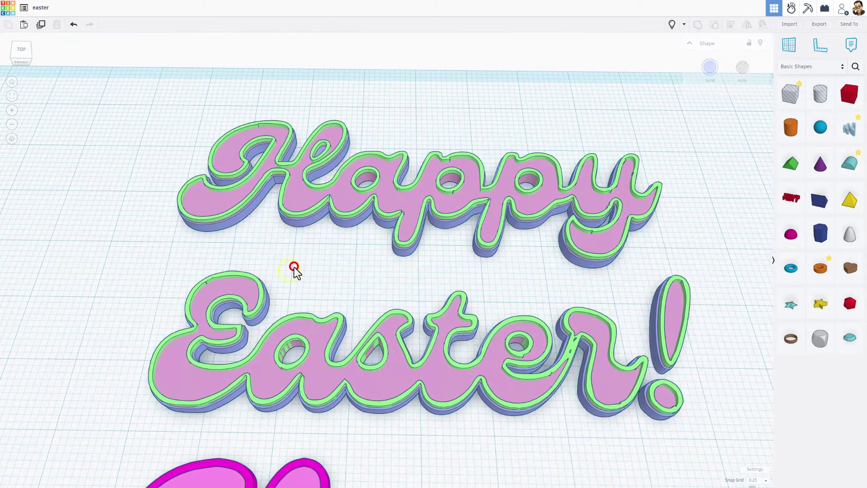
pyautogui.click(348, 224)
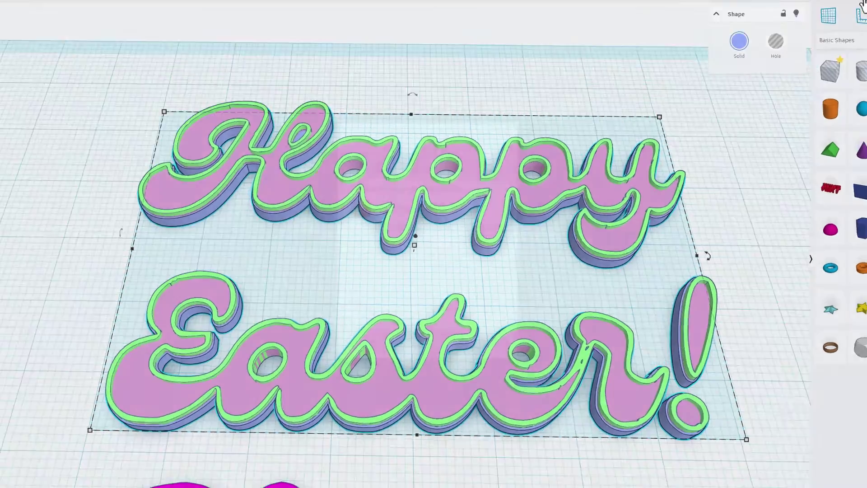
pyautogui.click(863, 9)
pyautogui.click(431, 261)
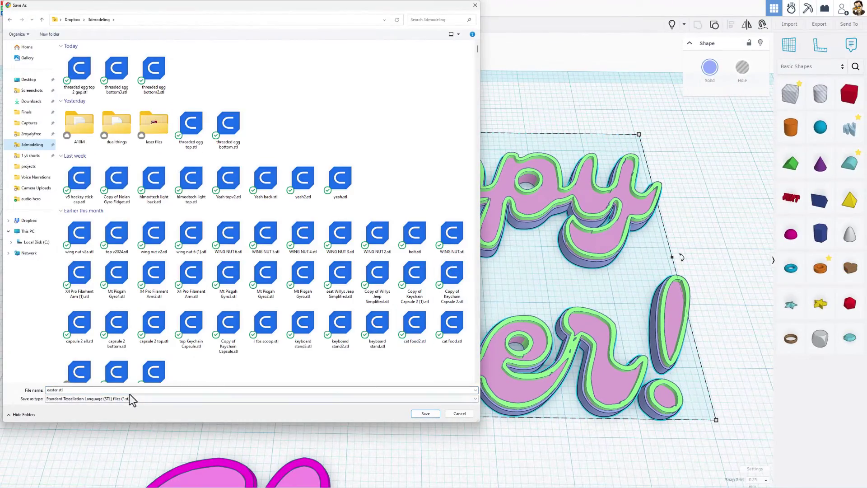
# Save the blue layer's STL, then export the green layer as easter2.stl.
pyautogui.click(56, 390)
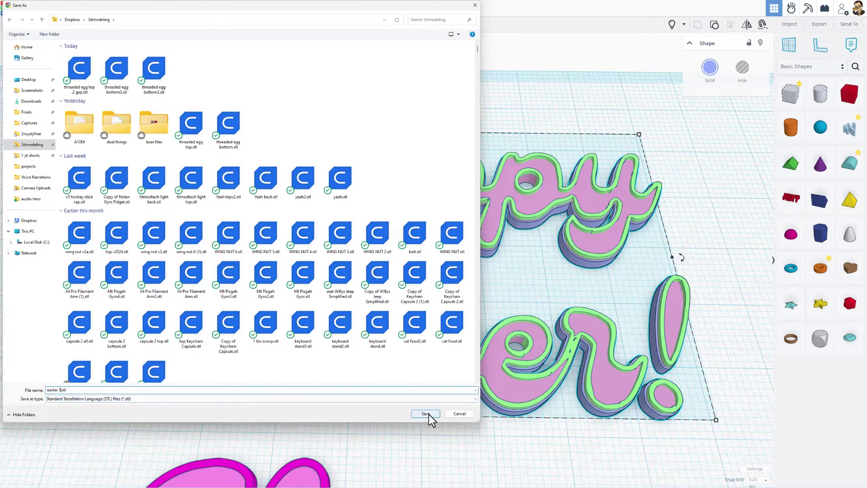
pyautogui.click(427, 414)
pyautogui.click(498, 247)
pyautogui.click(496, 243)
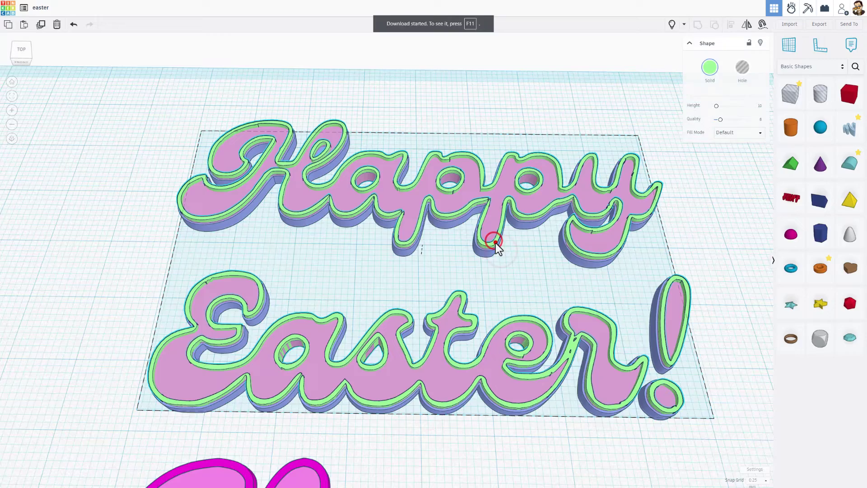
pyautogui.click(817, 24)
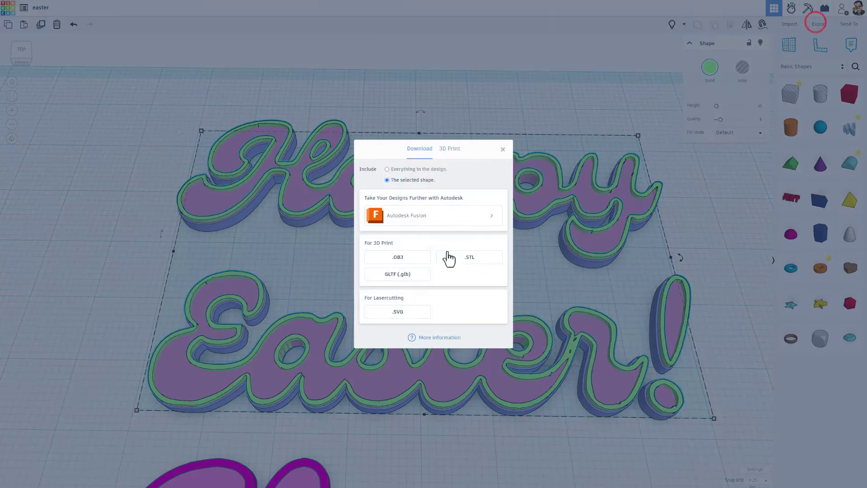
pyautogui.click(450, 257)
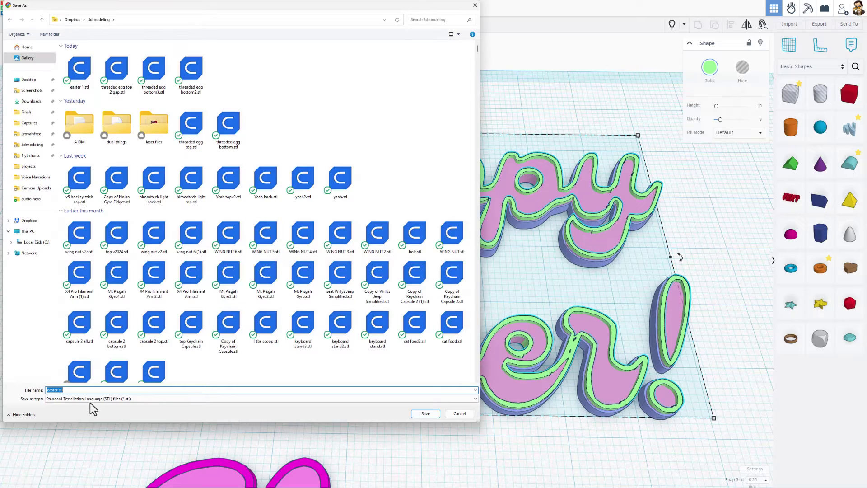
pyautogui.click(59, 390)
pyautogui.write('2')
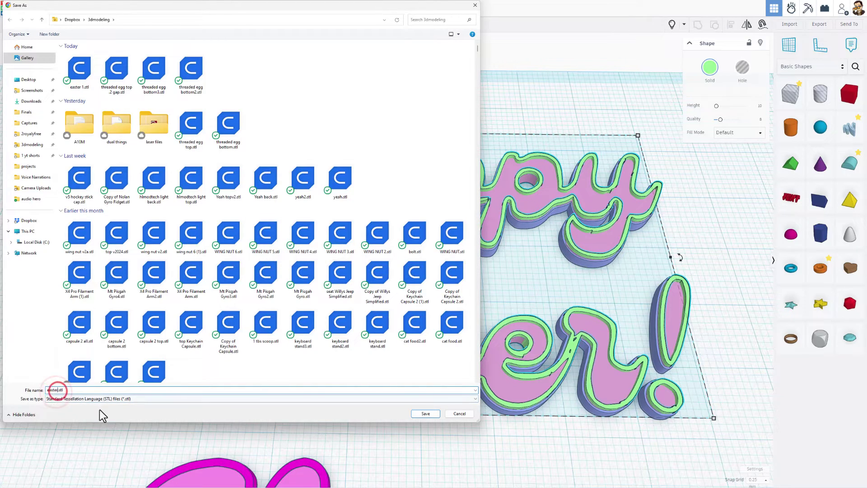
pyautogui.click(426, 414)
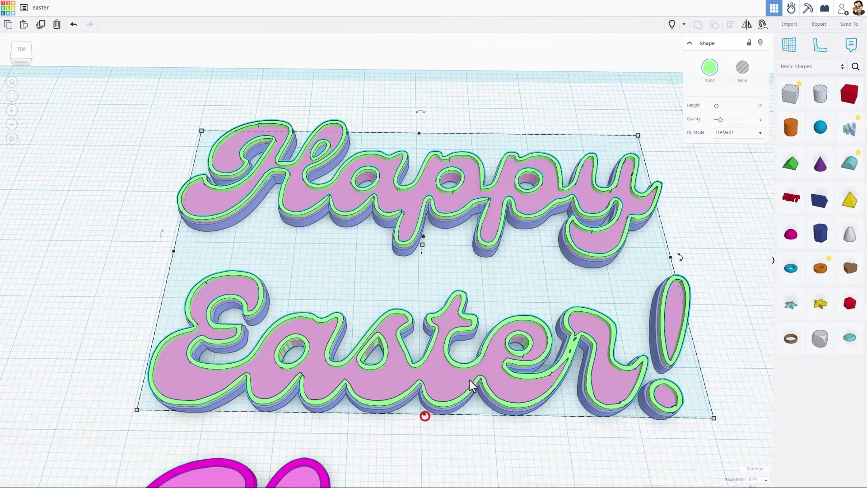
# Export the pink layer as easter3.stl.
pyautogui.click(499, 362)
pyautogui.click(818, 24)
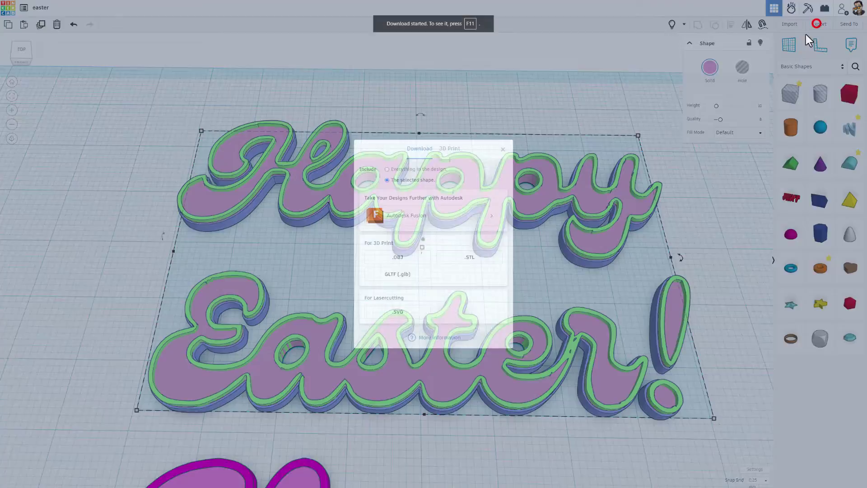
pyautogui.click(447, 258)
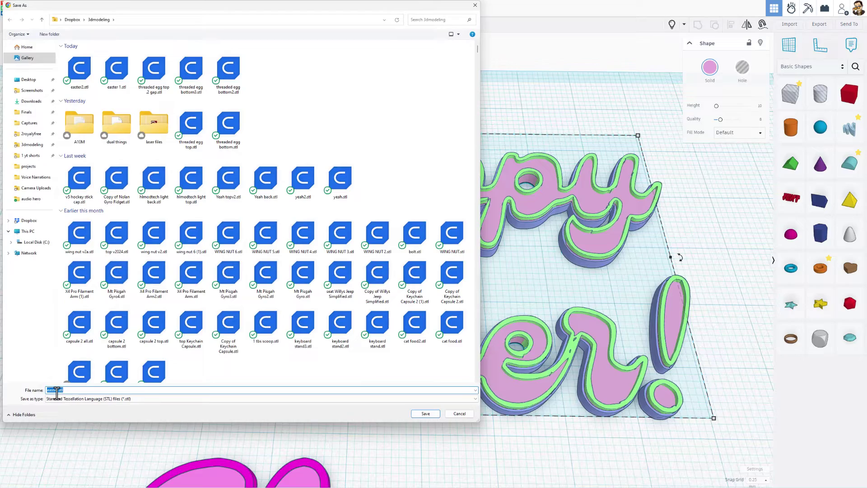
pyautogui.click(57, 390)
pyautogui.write('3')
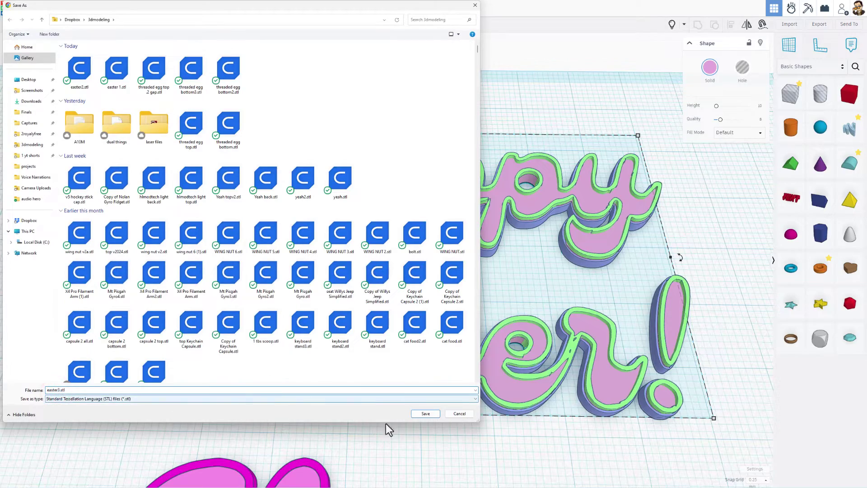
pyautogui.click(438, 415)
# Give the workspace a lavender background and turn off the workplane grid.
pyautogui.scroll(-3, 441, 416)
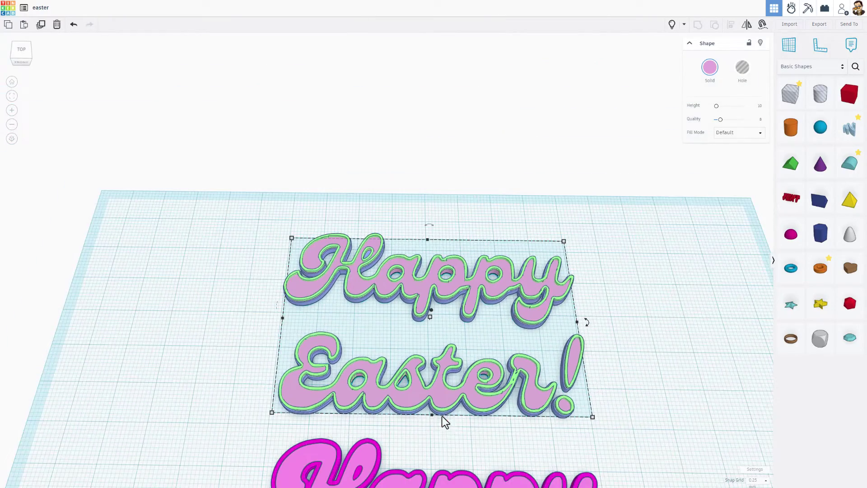
pyautogui.moveTo(509, 422); pyautogui.dragTo(525, 387, button='right')
pyautogui.moveTo(525, 387); pyautogui.dragTo(471, 285, button='middle')
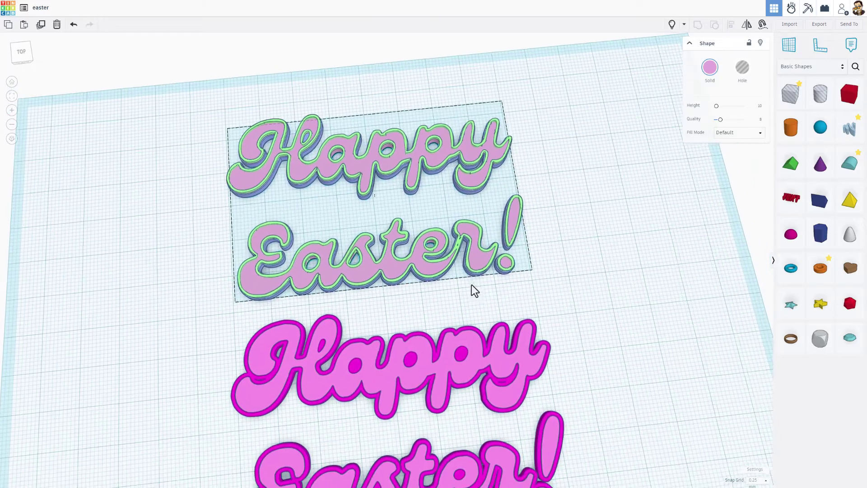
pyautogui.moveTo(472, 285); pyautogui.dragTo(481, 291, button='right')
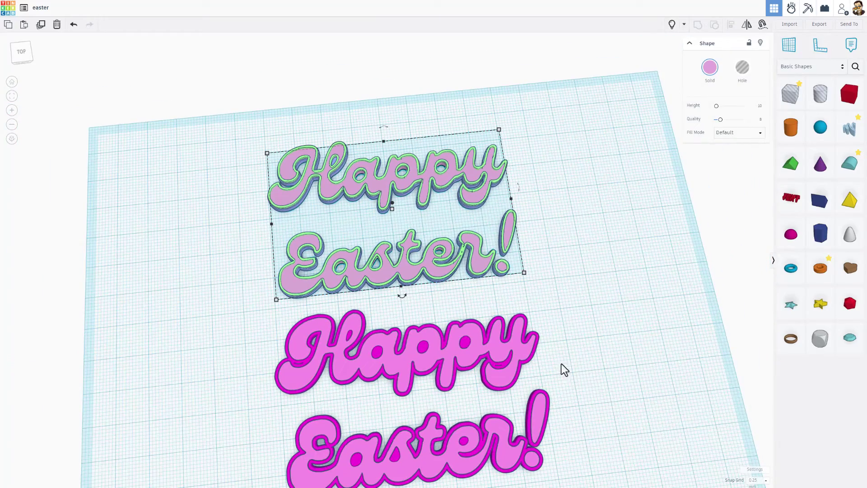
pyautogui.moveTo(574, 232); pyautogui.dragTo(585, 262, button='right')
pyautogui.click(755, 470)
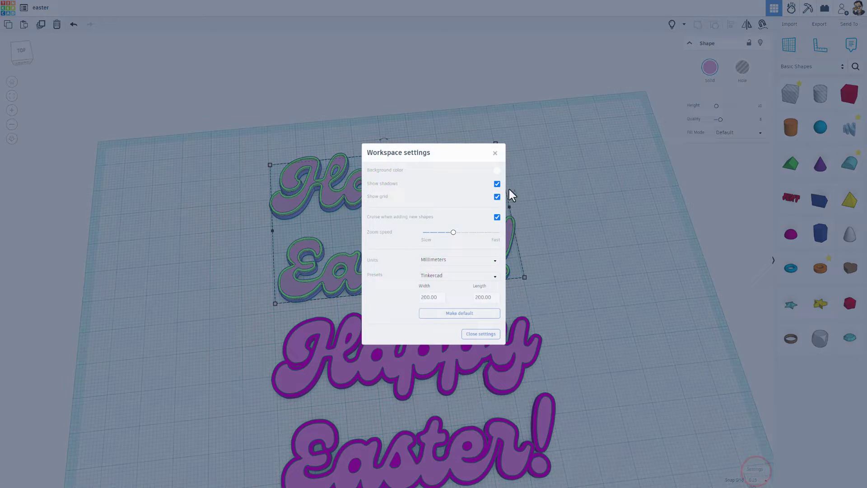
pyautogui.click(498, 170)
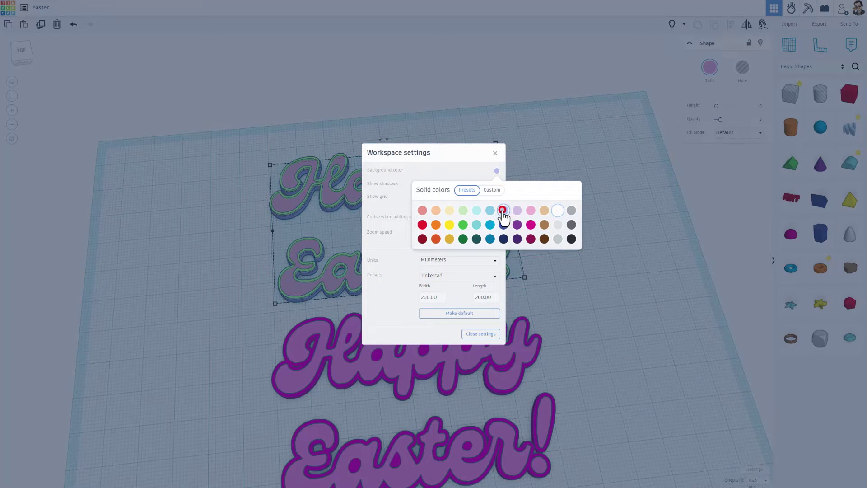
pyautogui.click(438, 170)
pyautogui.click(497, 197)
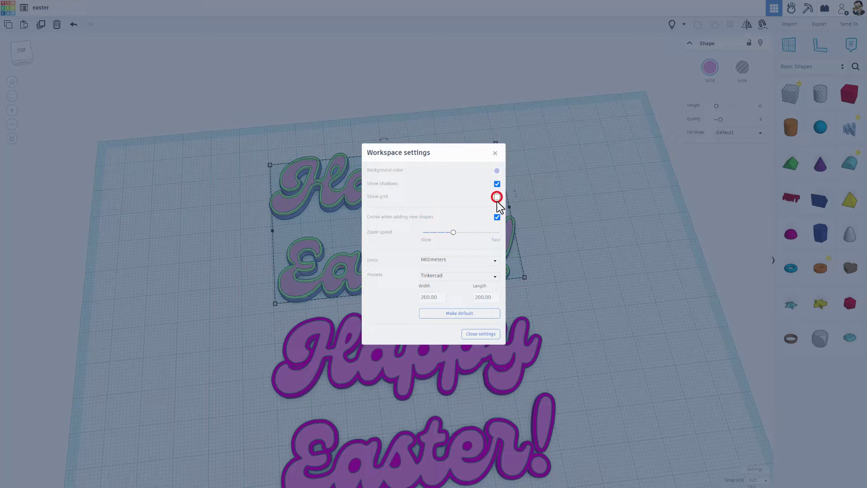
pyautogui.click(624, 237)
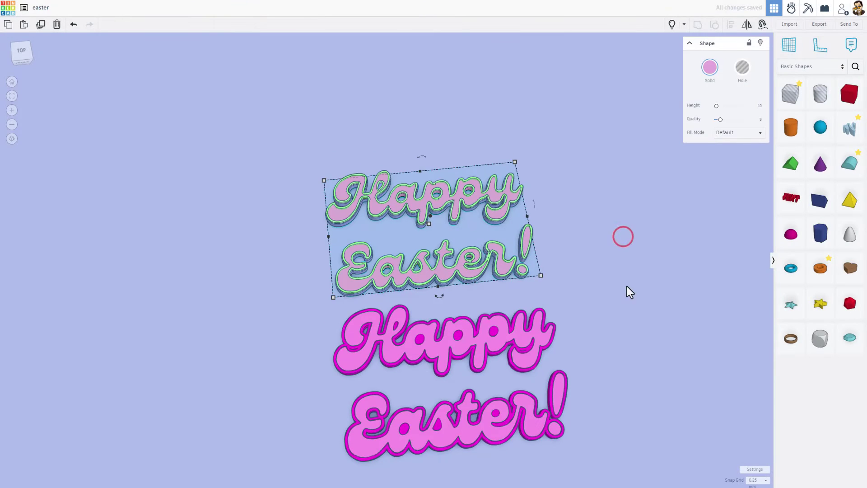
pyautogui.moveTo(627, 286); pyautogui.dragTo(580, 261, button='middle')
pyautogui.click(587, 288)
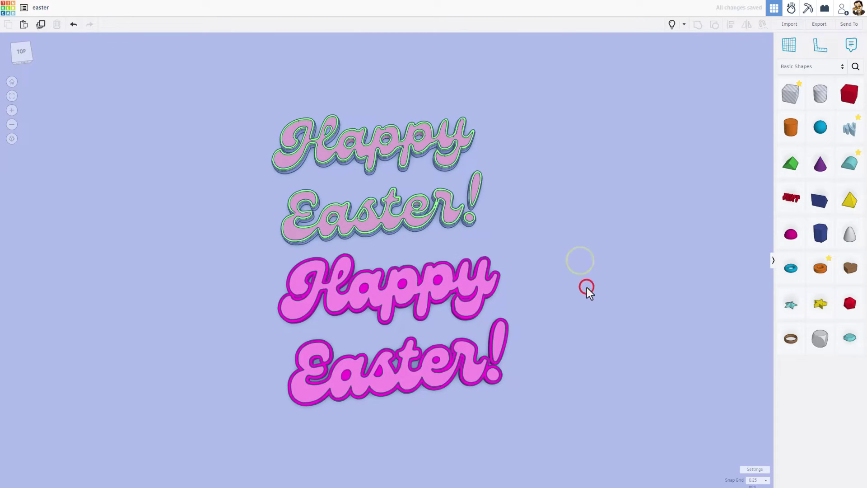
# Return to Designs and open Properties for the easter design from its gear menu.
pyautogui.click(8, 9)
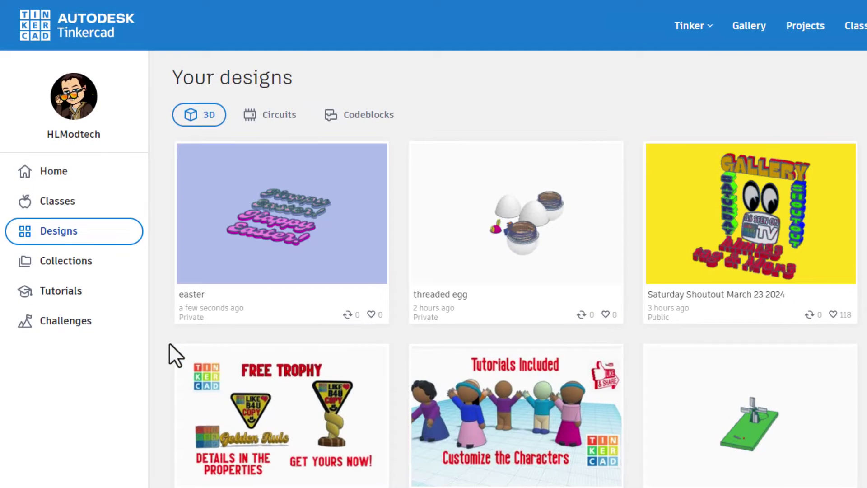
pyautogui.moveTo(277, 294)
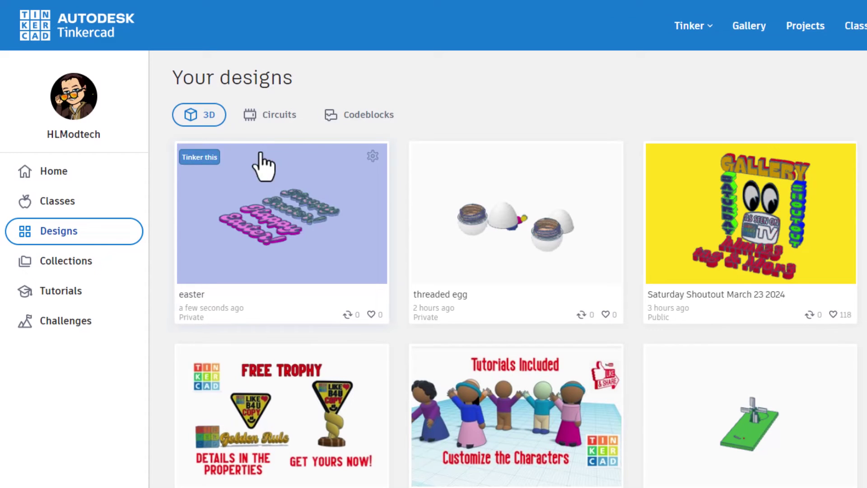
pyautogui.click(374, 156)
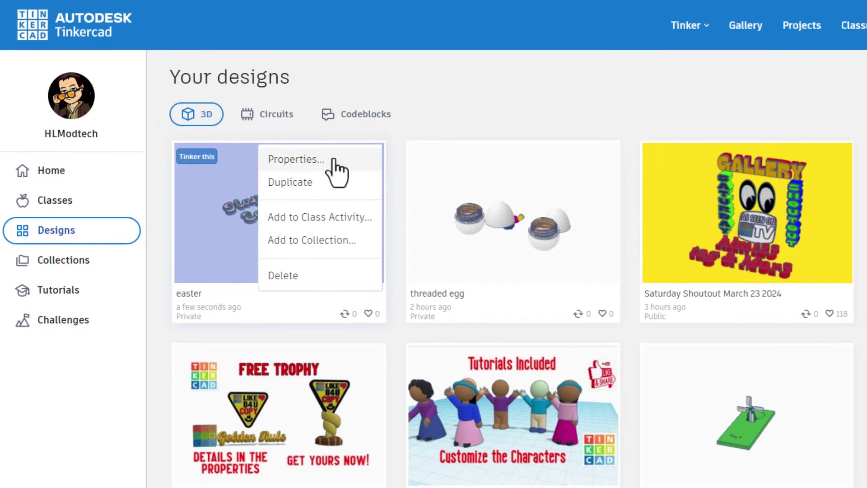
pyautogui.click(335, 162)
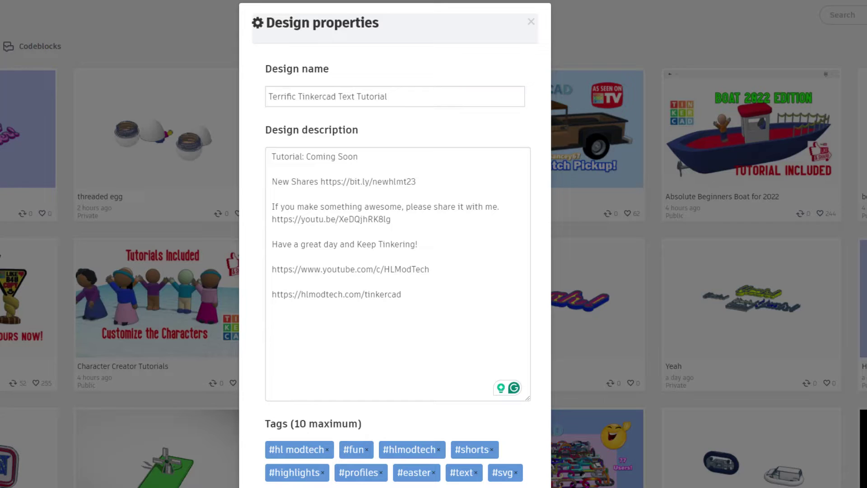
# Add the tag hlmt23 to the design properties.
pyautogui.scroll(-2, 316, 449)
pyautogui.click(316, 449)
pyautogui.scroll(-3, 319, 296)
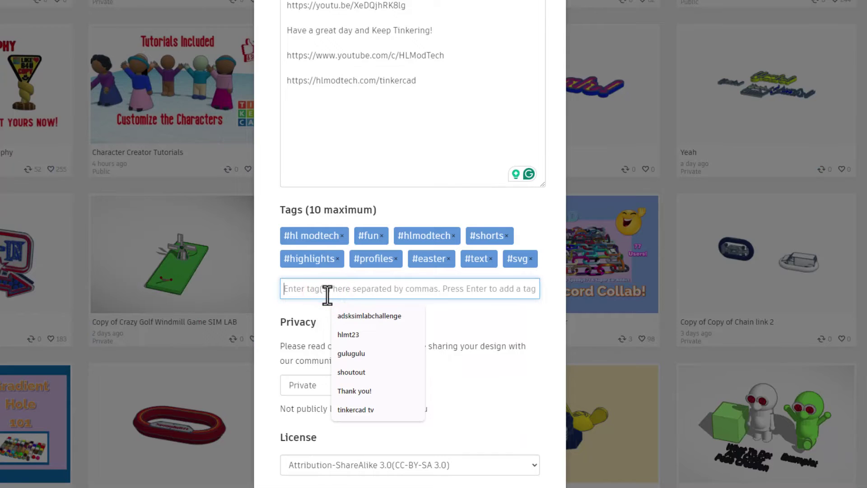
pyautogui.write('hl')
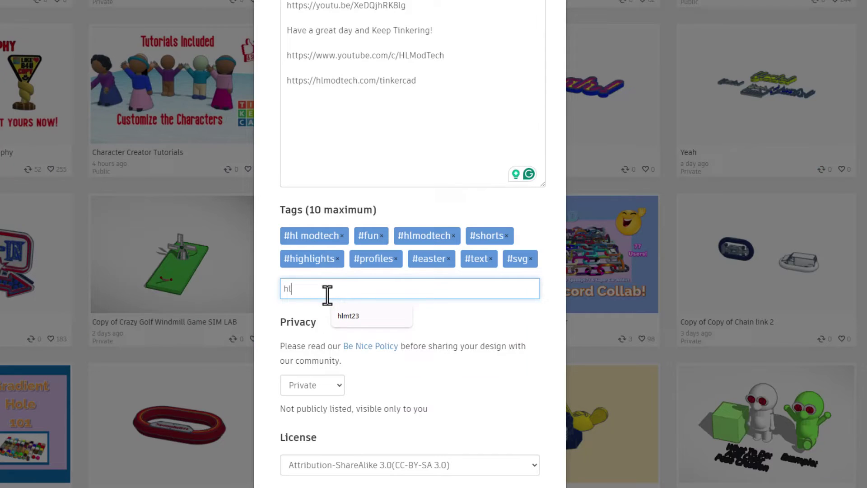
pyautogui.write('mt23')
pyautogui.press('Return')
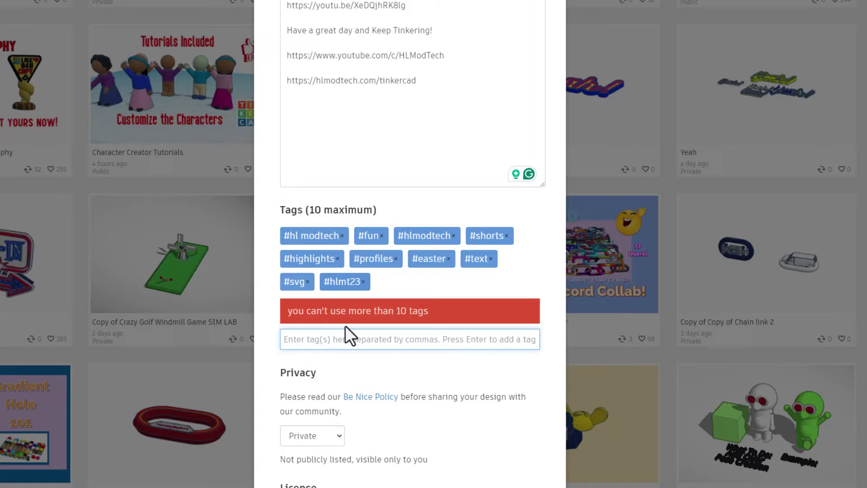
# Set privacy to Public and the licence to Attribution-NoDerivs 3.0 (CC-BY-ND 3.0).
pyautogui.scroll(-5, 331, 353)
pyautogui.click(318, 228)
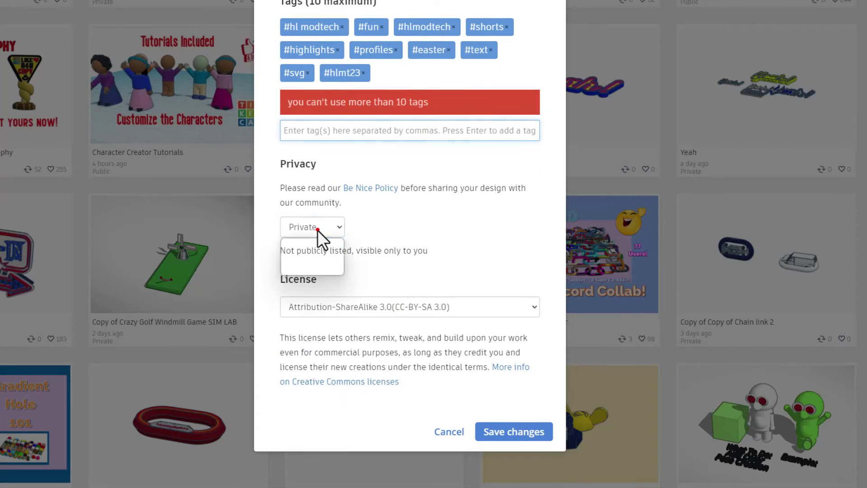
pyautogui.click(301, 269)
pyautogui.scroll(-1, 357, 298)
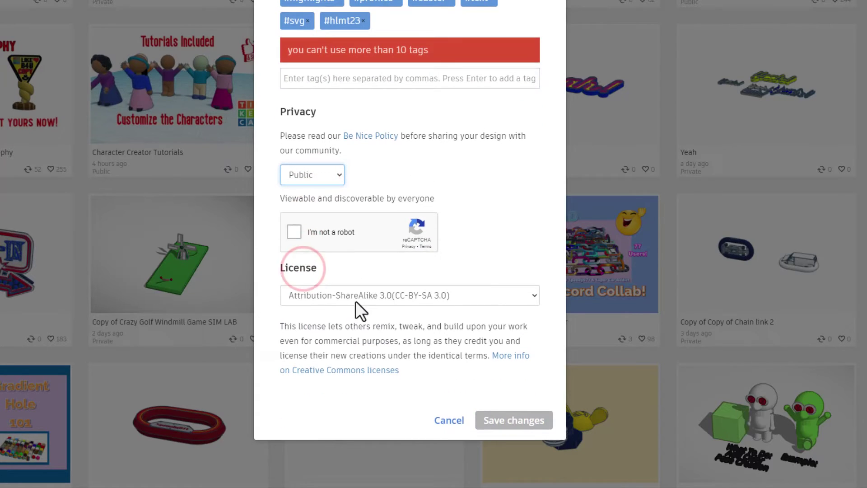
pyautogui.click(352, 294)
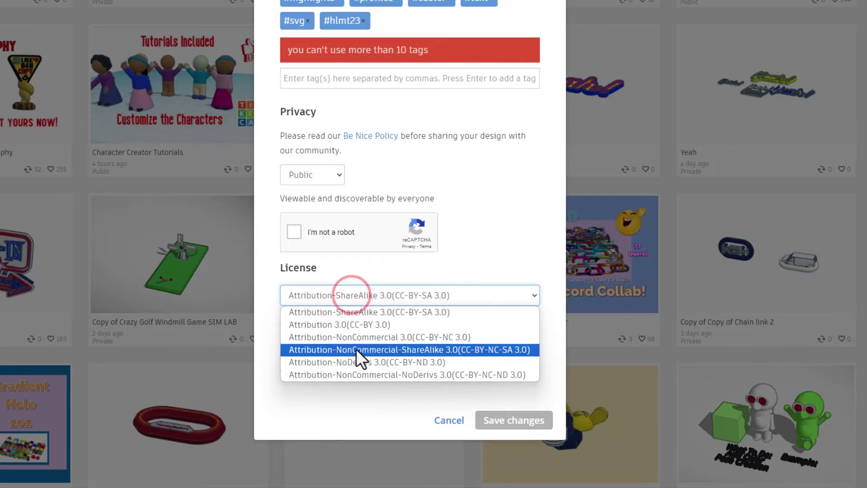
pyautogui.click(357, 362)
# Tick the reCAPTCHA check and save the design properties.
pyautogui.scroll(6, 404, 312)
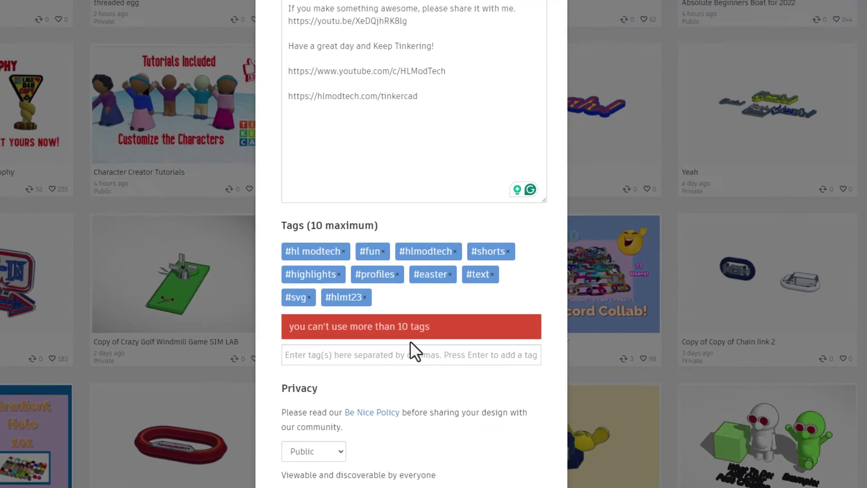
pyautogui.scroll(-5, 484, 475)
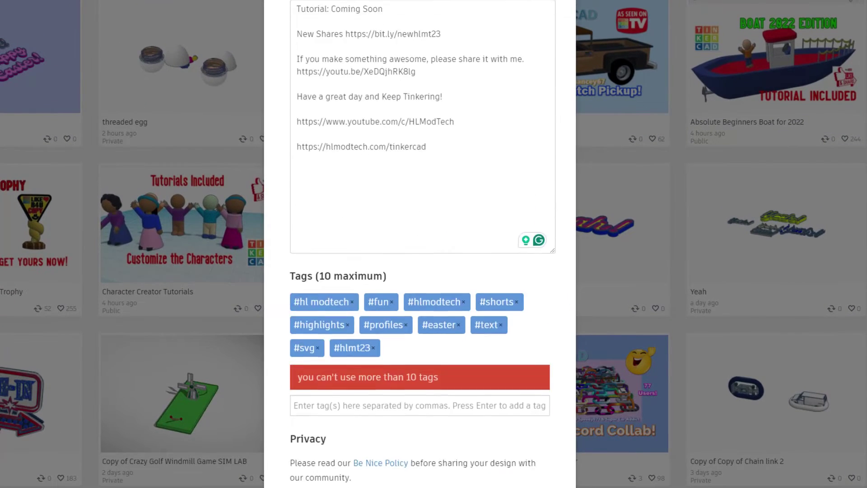
pyautogui.scroll(-3, 308, 348)
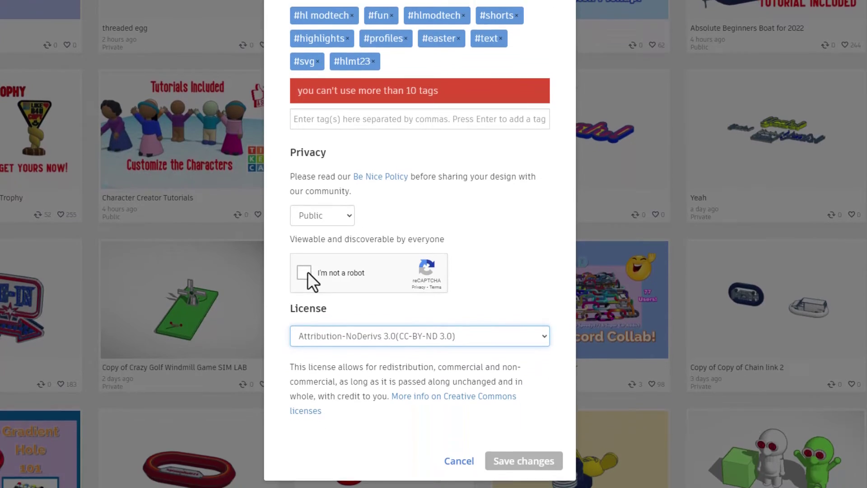
pyautogui.click(308, 256)
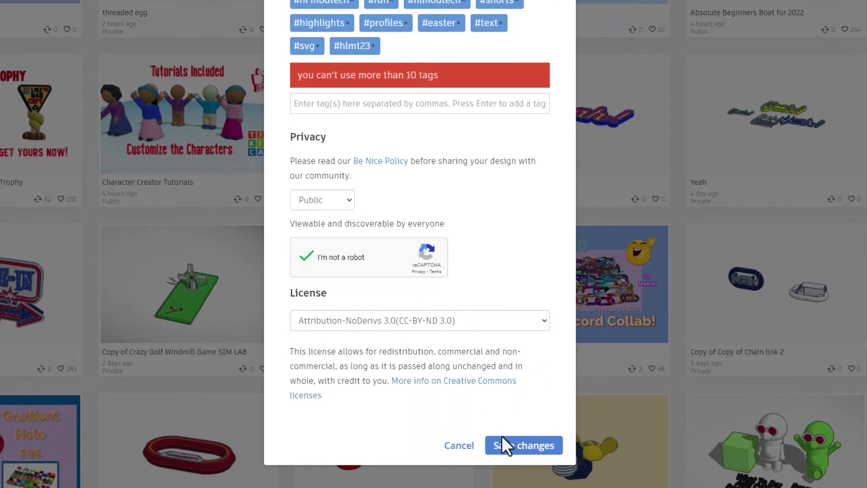
pyautogui.click(512, 448)
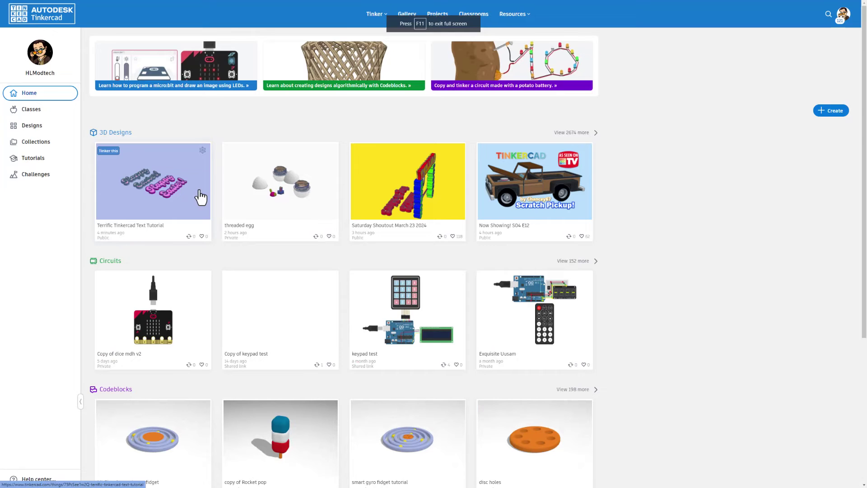
# Find Terrific Tinkercad Text Tutorial in the Gallery with Staff picks off and expand its description.
pyautogui.click(160, 187)
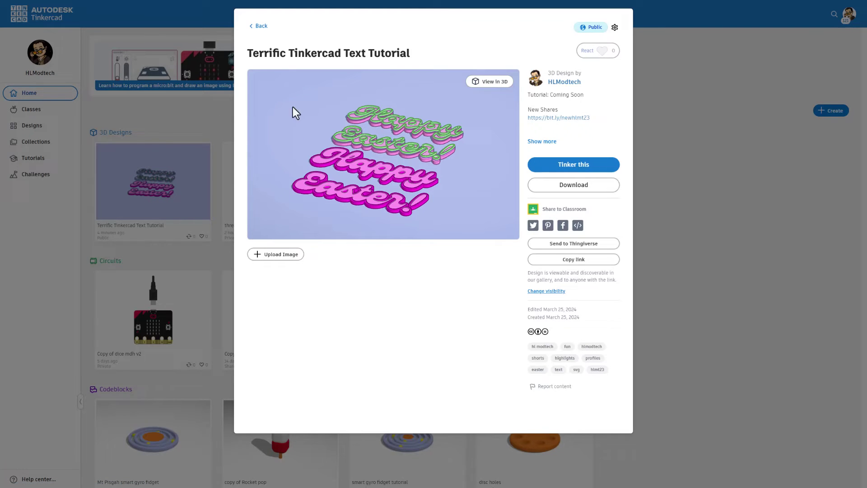
pyautogui.click(199, 120)
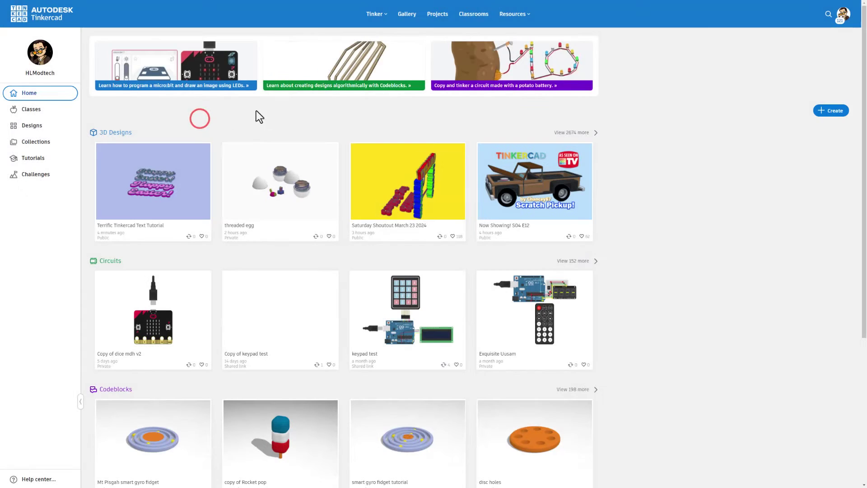
pyautogui.click(404, 14)
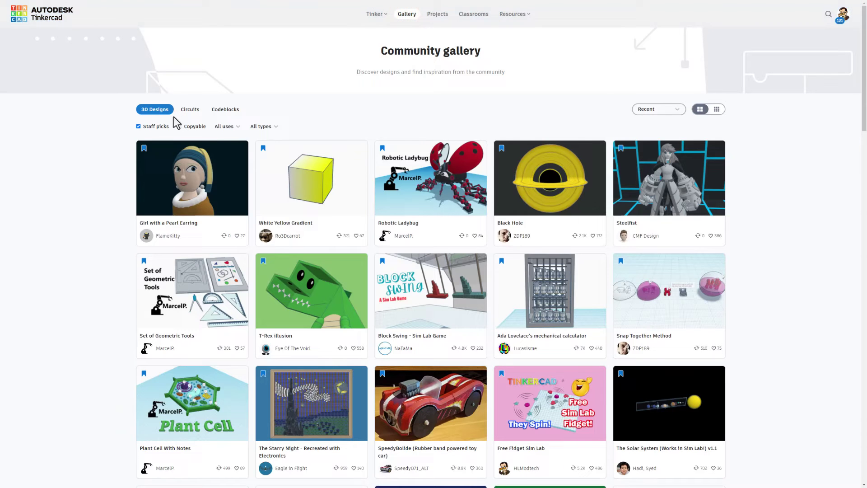
pyautogui.click(139, 127)
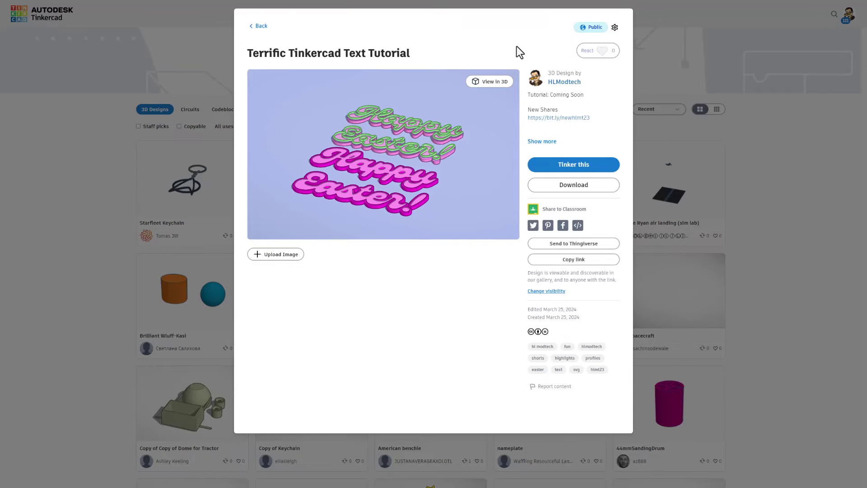
pyautogui.click(581, 51)
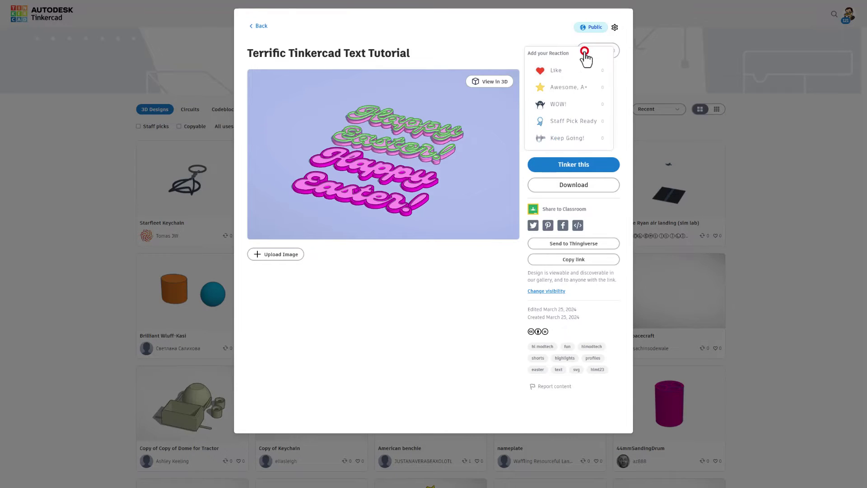
pyautogui.click(477, 41)
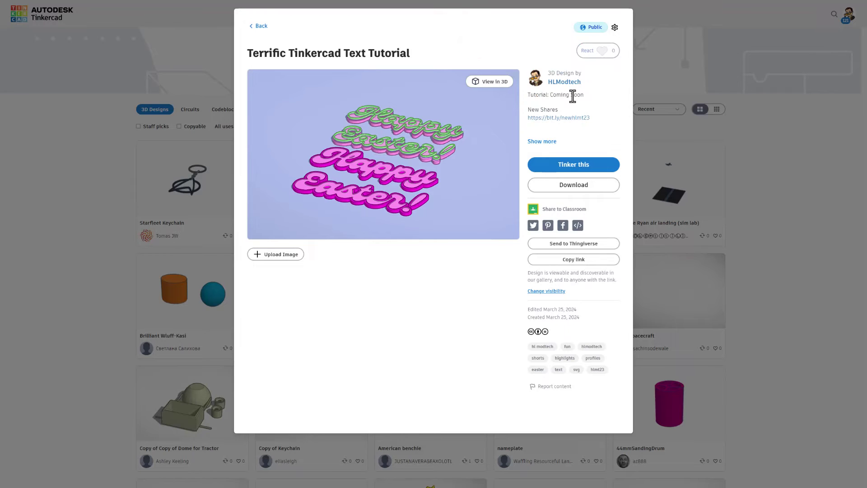
pyautogui.click(550, 142)
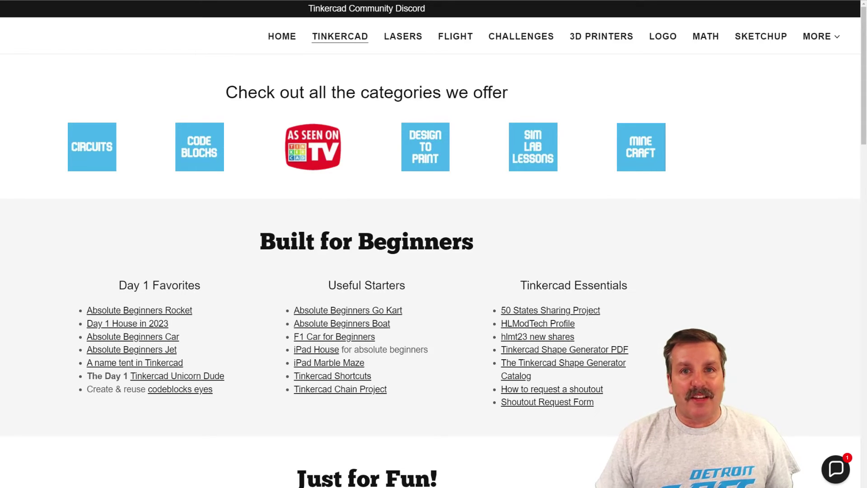
# Open and close the contact chat panel on the HLModTech Tinkercad page.
pyautogui.click(827, 471)
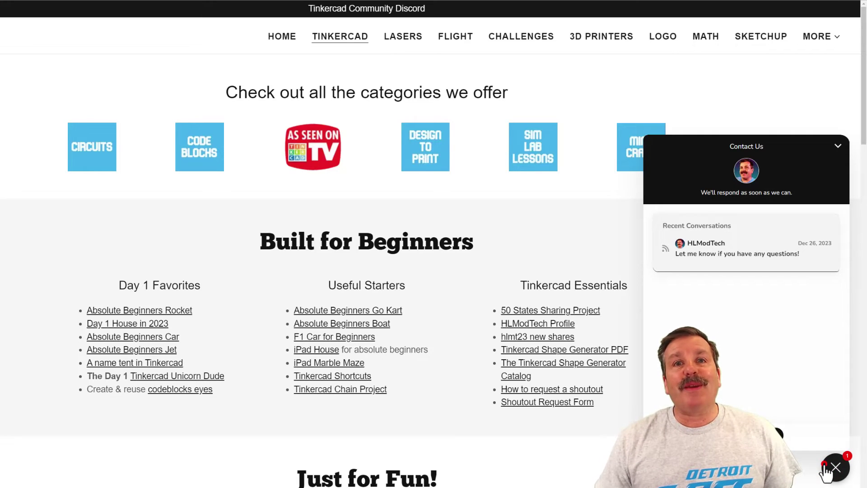
pyautogui.click(828, 470)
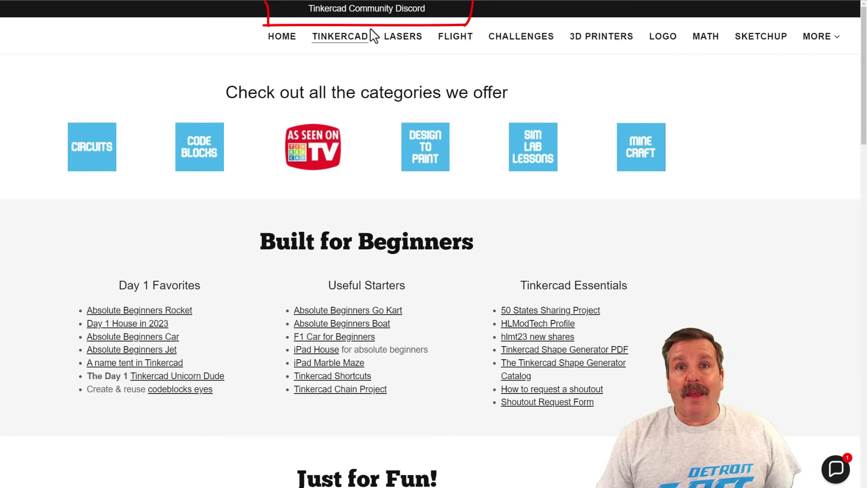
# Open the Tinkercad Community Discord invite.
pyautogui.click(360, 10)
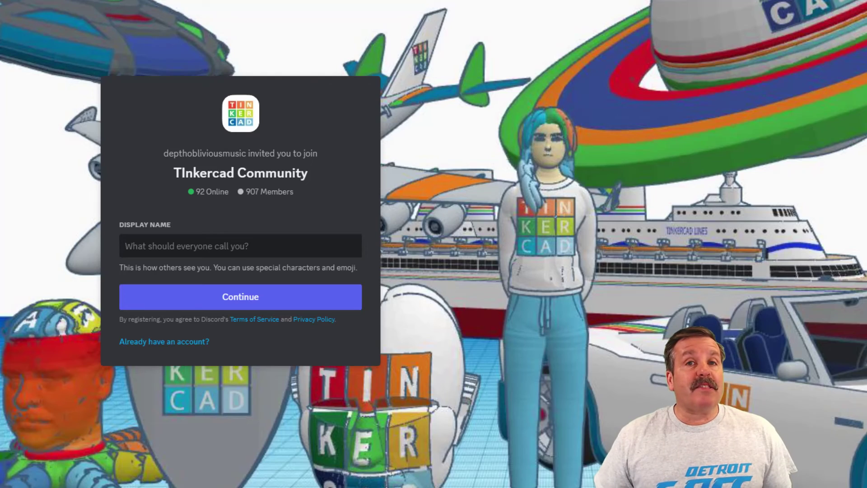